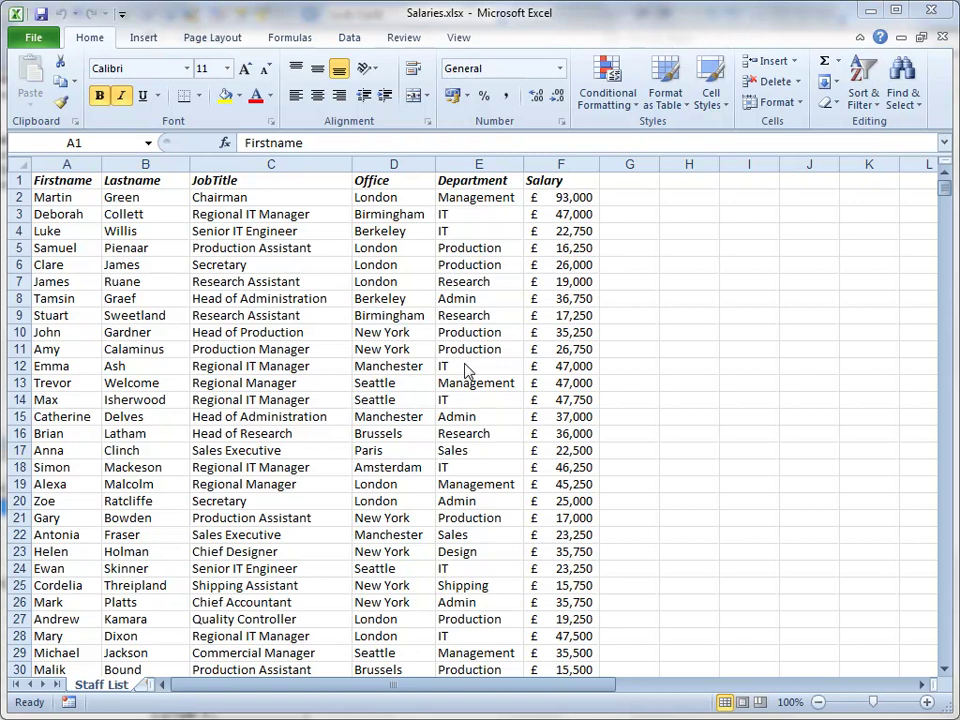
- Set up a two-level sort: Office A to Z, then Department A to Z
click(274, 349)
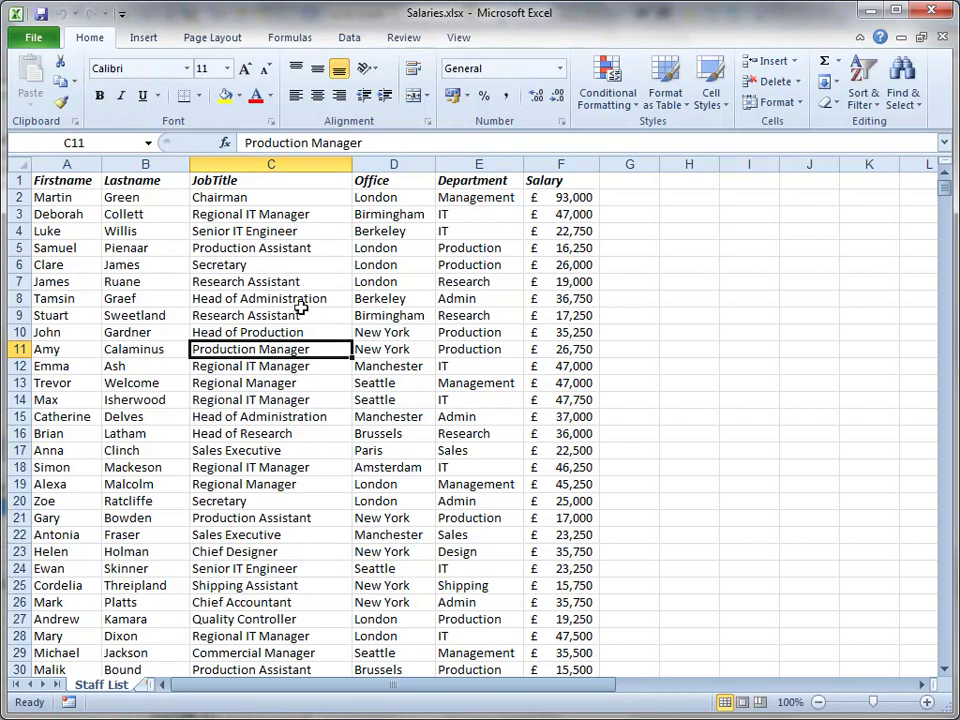
click(350, 38)
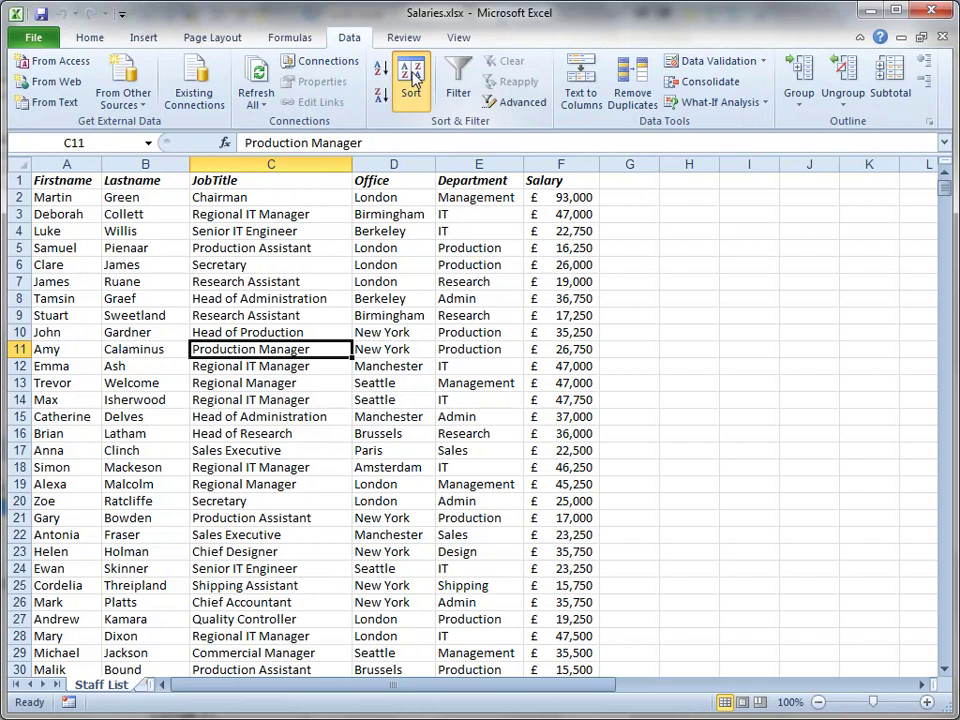
click(412, 80)
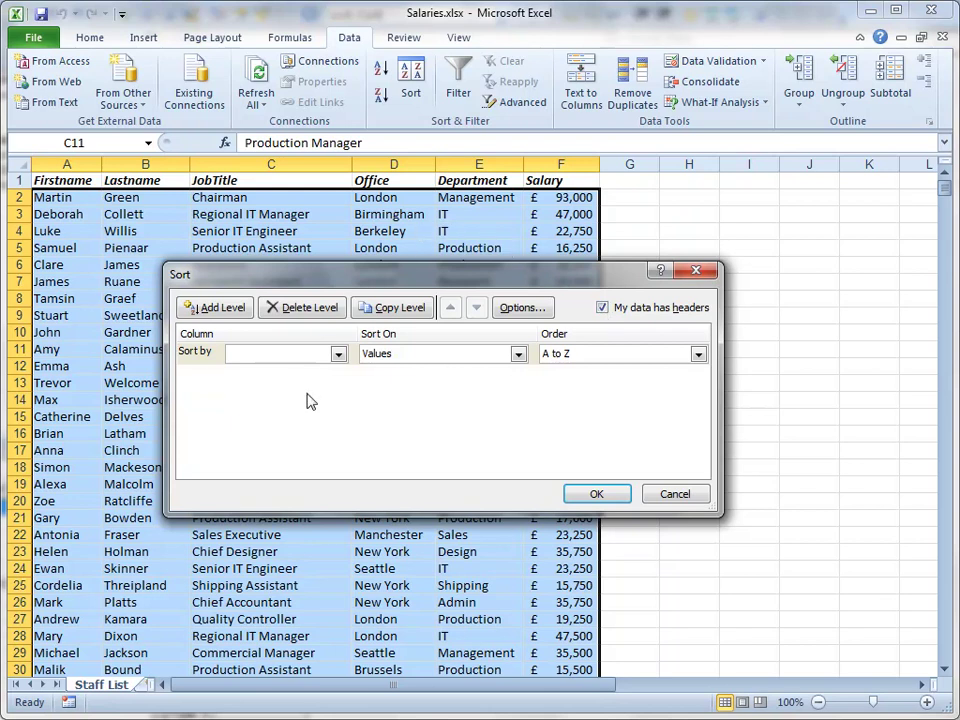
click(338, 355)
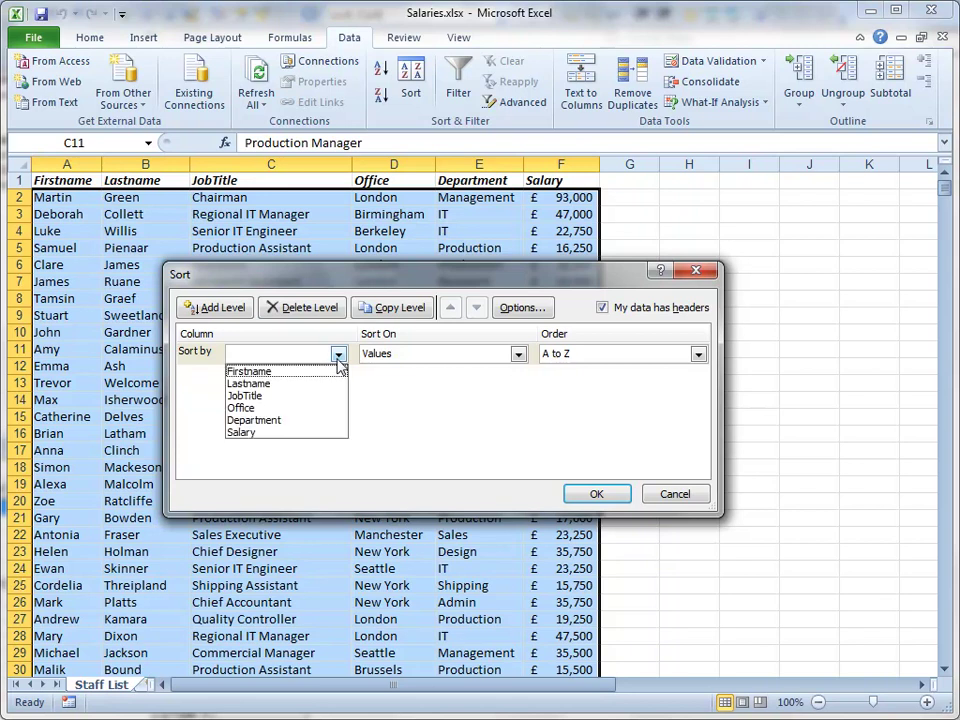
click(318, 419)
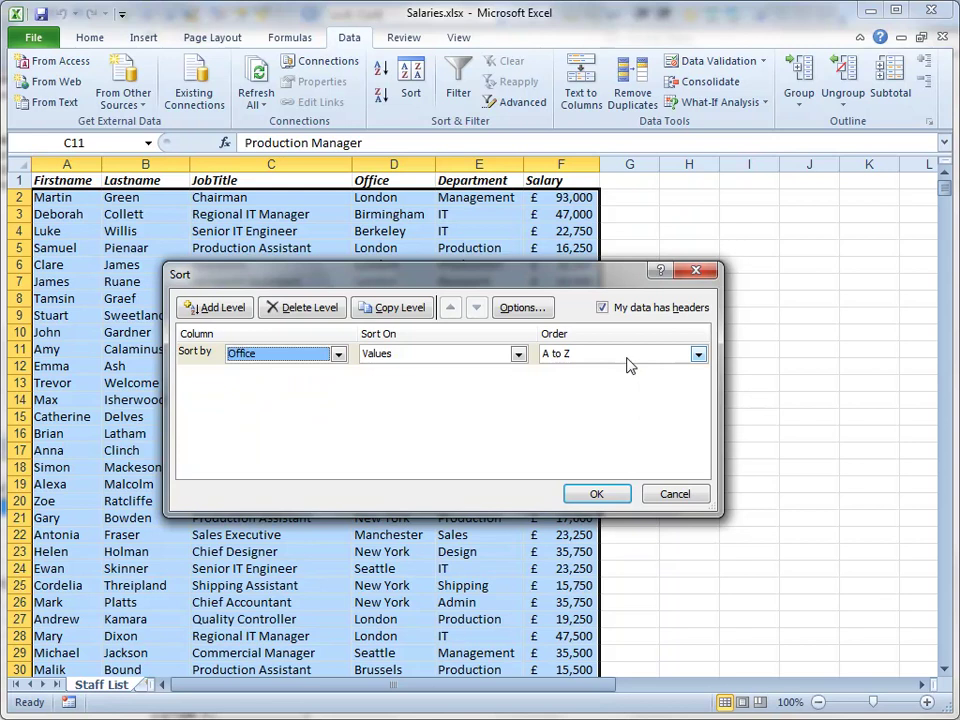
click(236, 310)
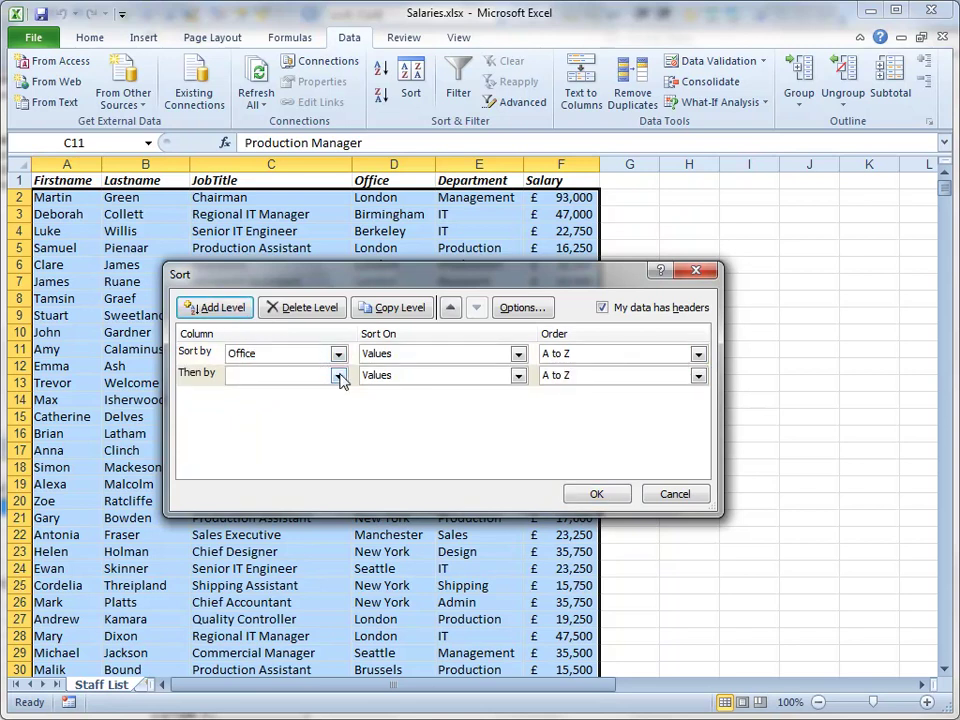
click(339, 375)
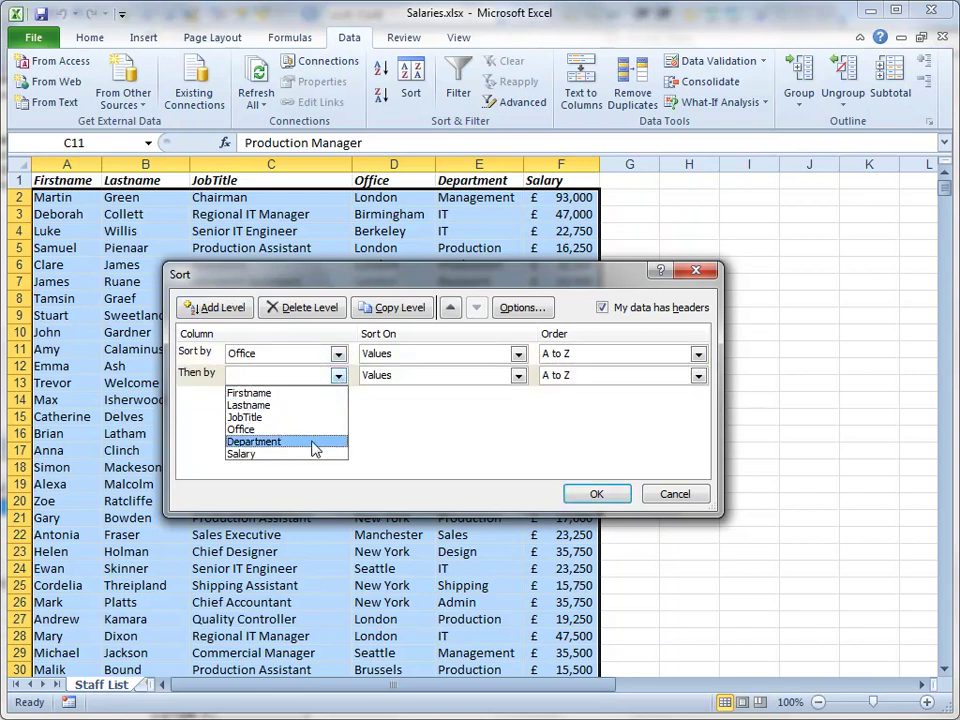
click(311, 446)
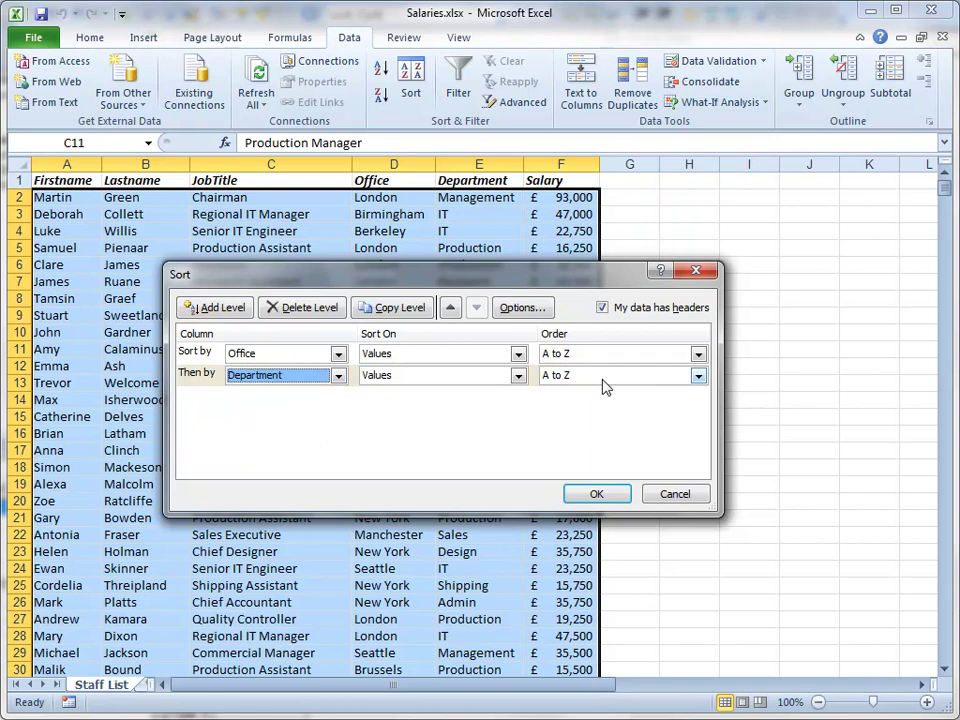
- Apply the Office-then-Department sort and check the grouped rows starting with Amsterdam Admin
click(608, 497)
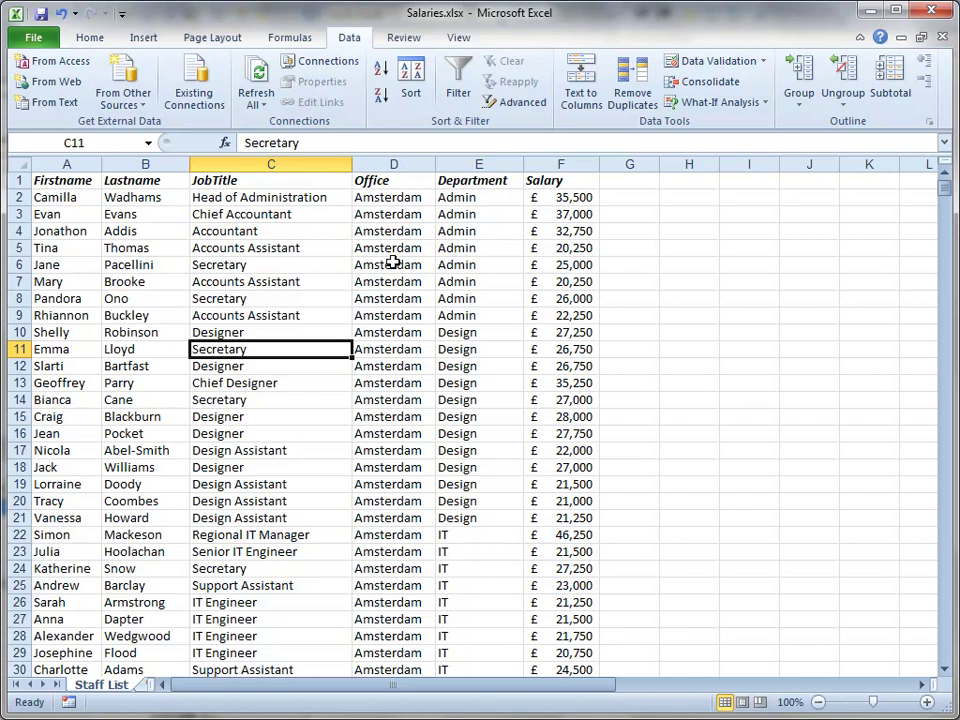
scroll(392, 275, down, 7)
scroll(388, 279, down, 15)
scroll(388, 279, down, 15)
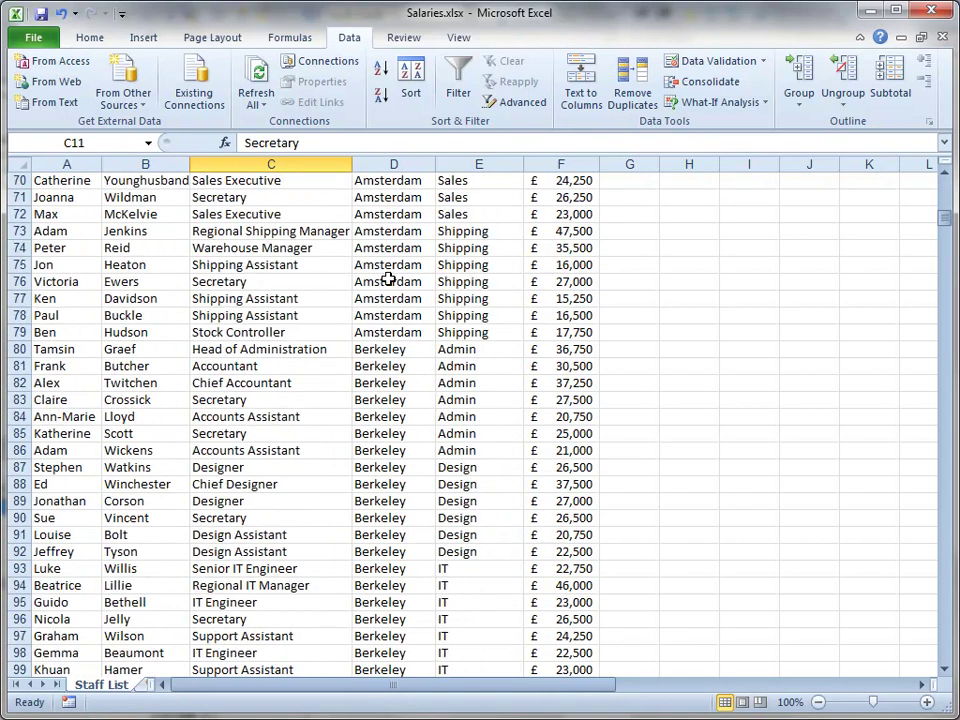
scroll(385, 282, down, 14)
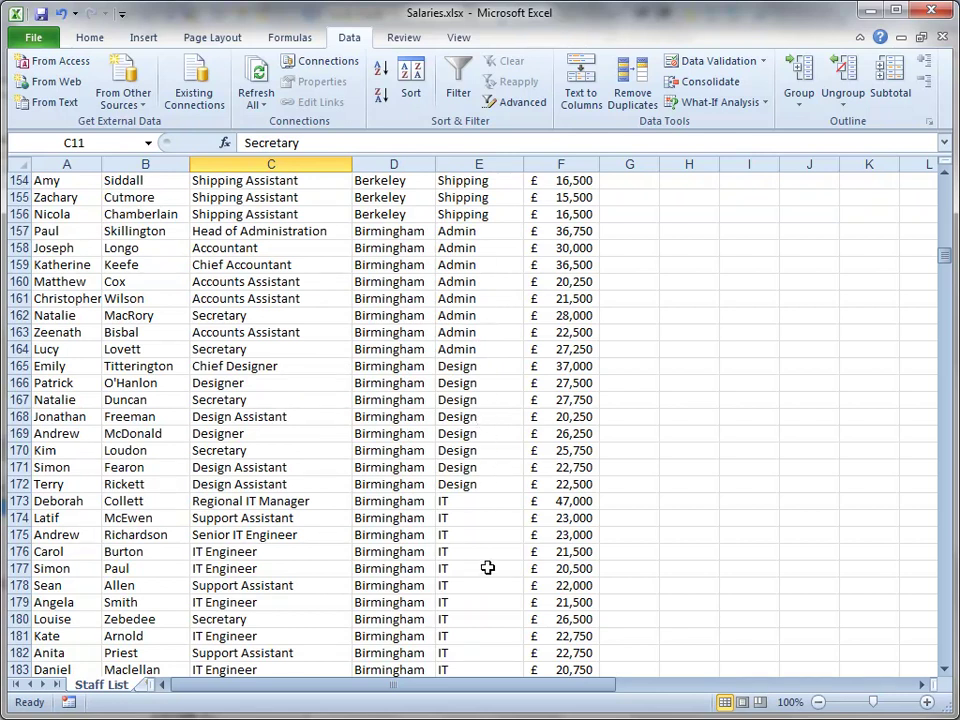
key(ctrl+Home)
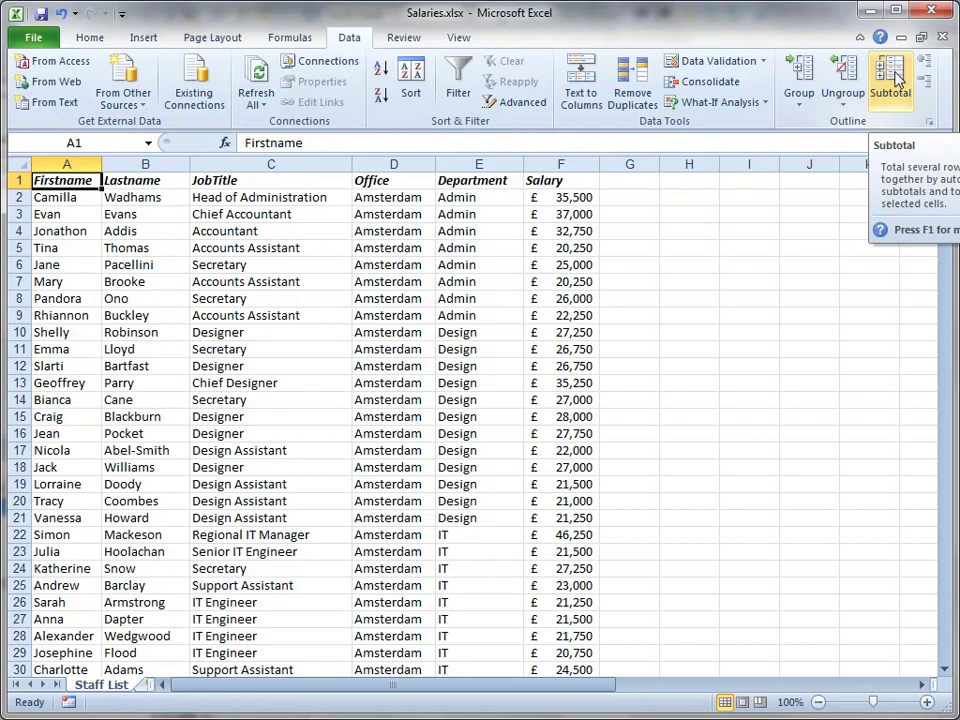
- Configure Subtotal to use Sum on Salary at each change in Office
click(890, 78)
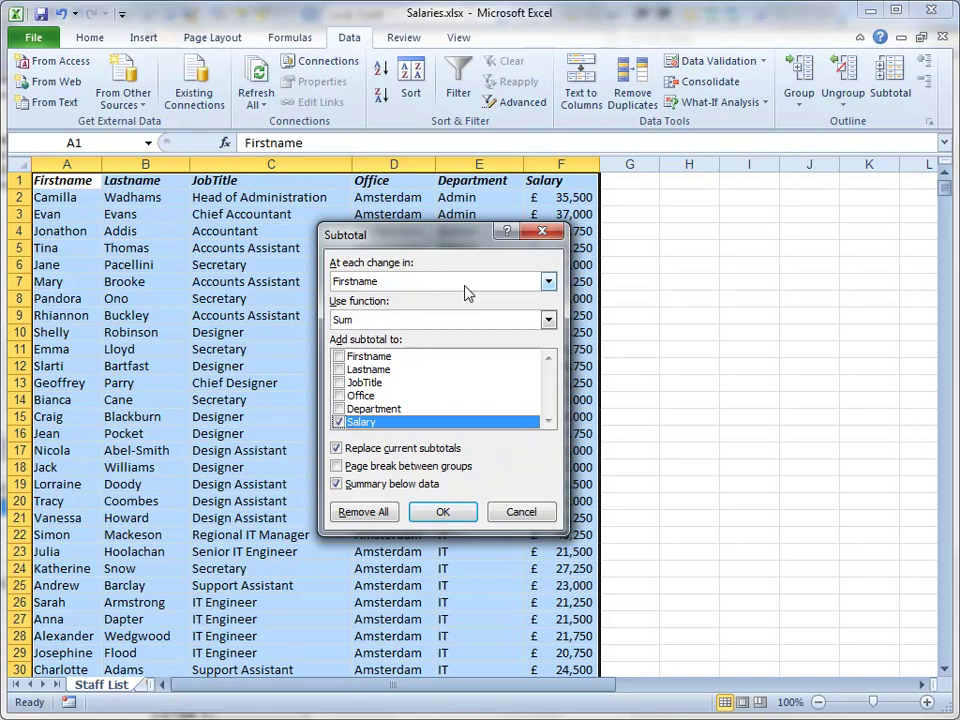
click(547, 283)
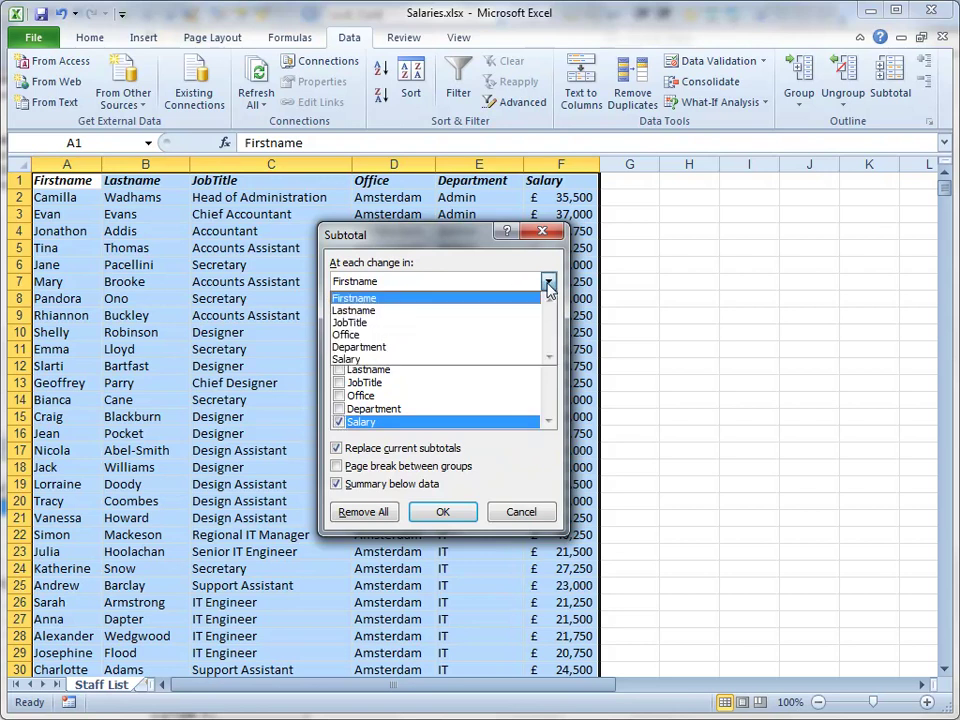
click(531, 336)
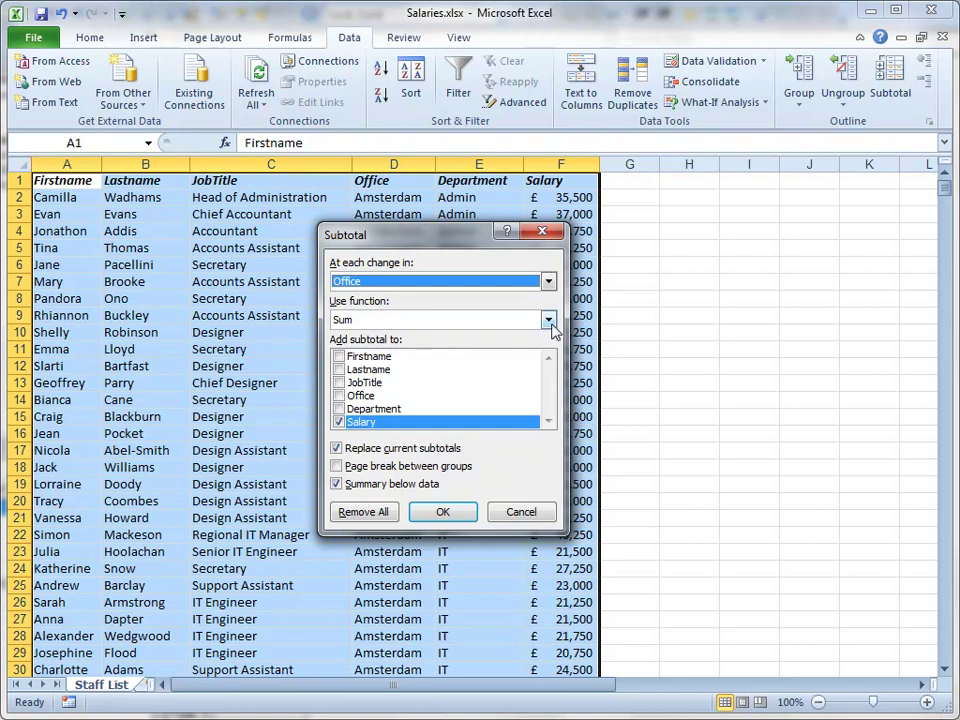
click(549, 322)
mouse_move(551, 365)
mouse_down()
mouse_move(549, 386)
mouse_move(551, 362)
mouse_up()
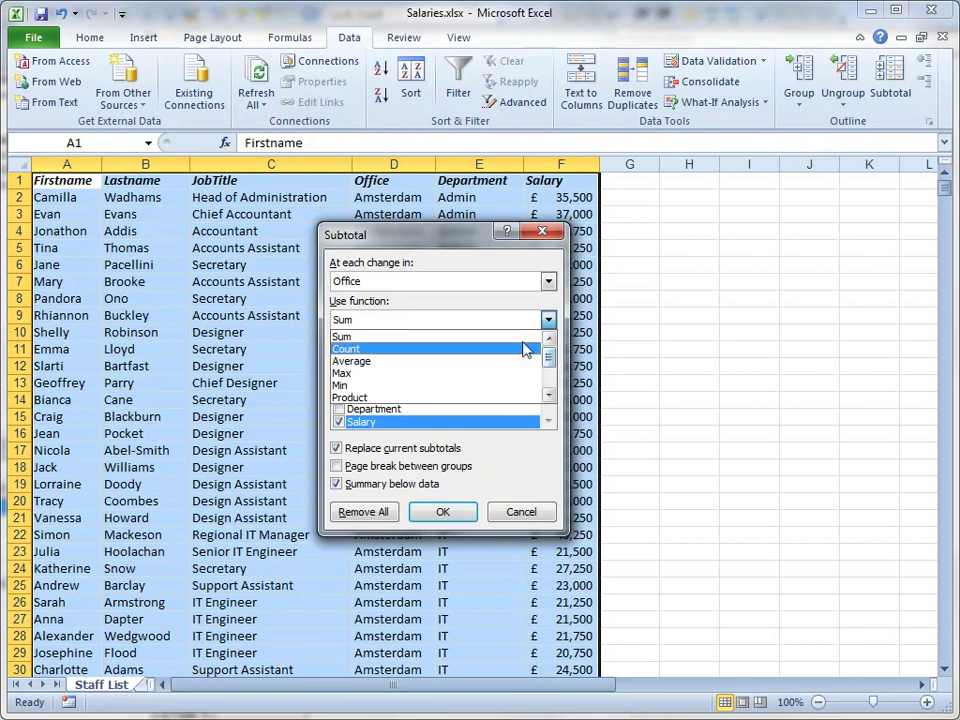
click(514, 337)
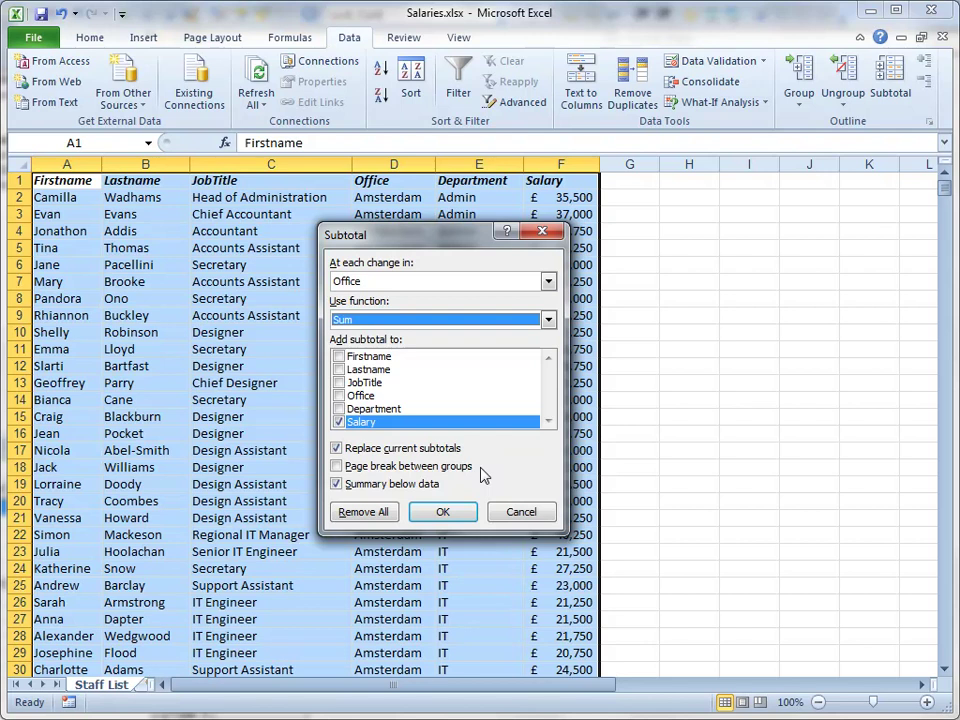
- Apply the Office salary subtotals and review rows like Amsterdam Total and Berkeley Total
click(452, 514)
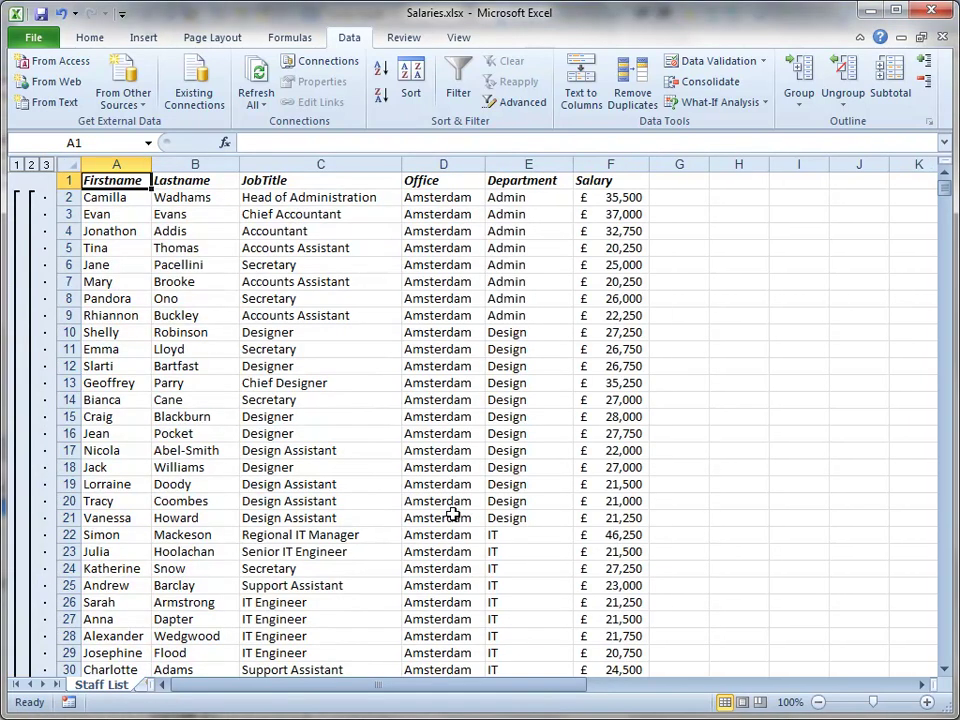
scroll(455, 516, down, 4)
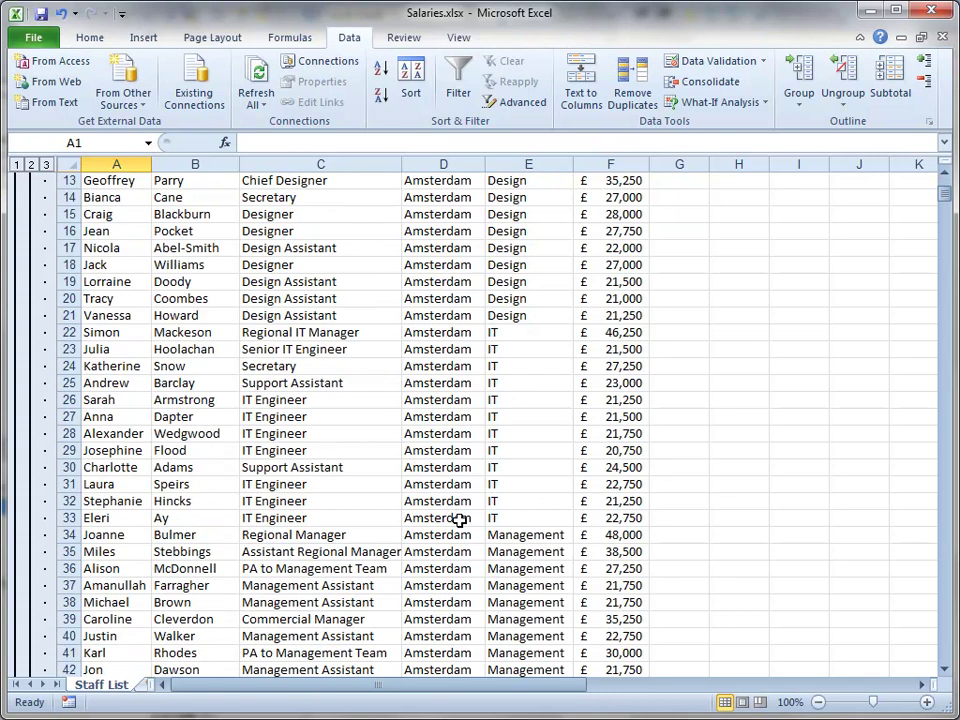
scroll(460, 520, down, 4)
scroll(461, 521, down, 12)
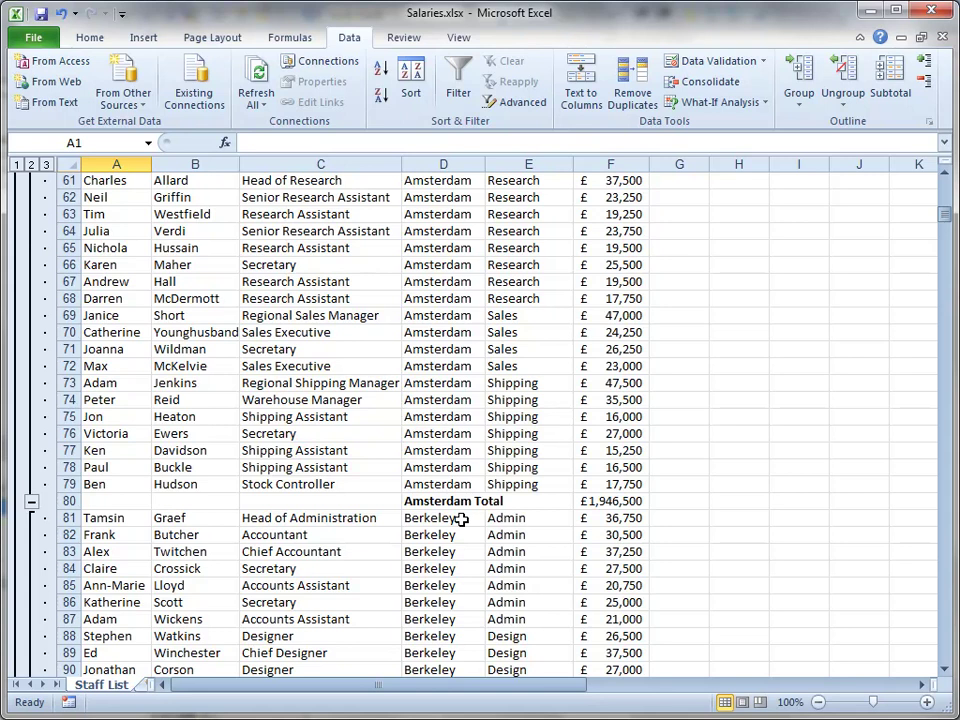
scroll(461, 519, down, 15)
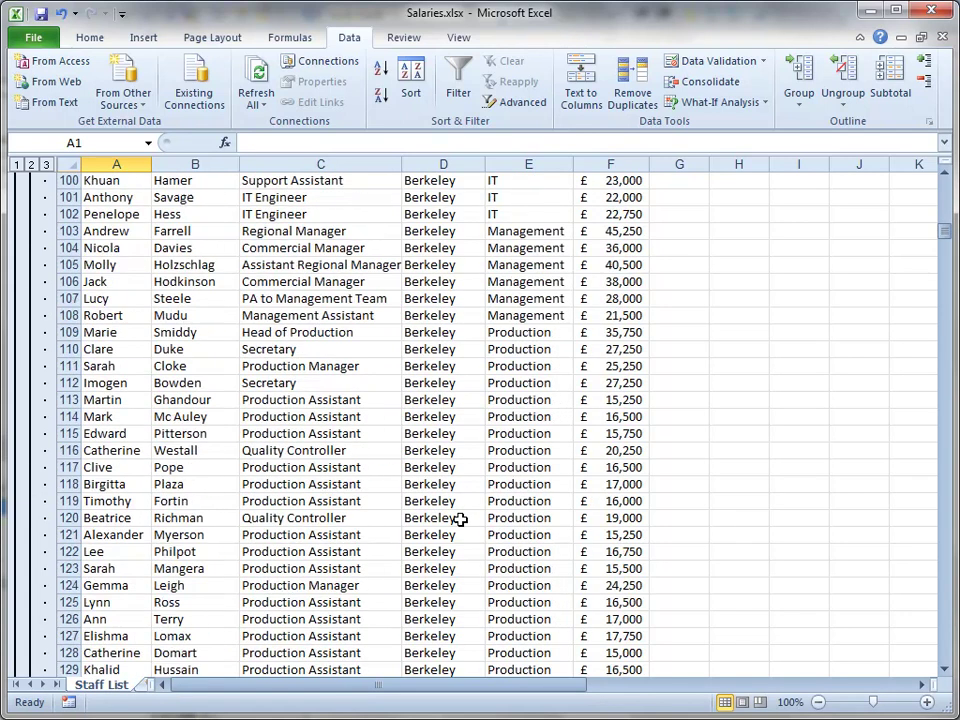
scroll(461, 519, down, 10)
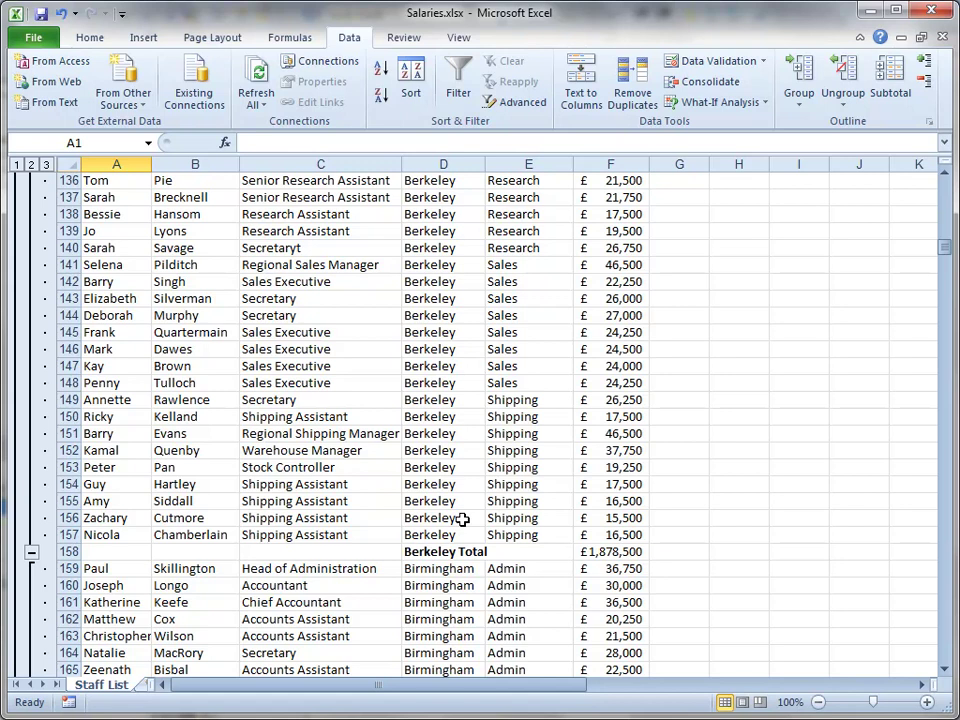
key(ctrl+Home)
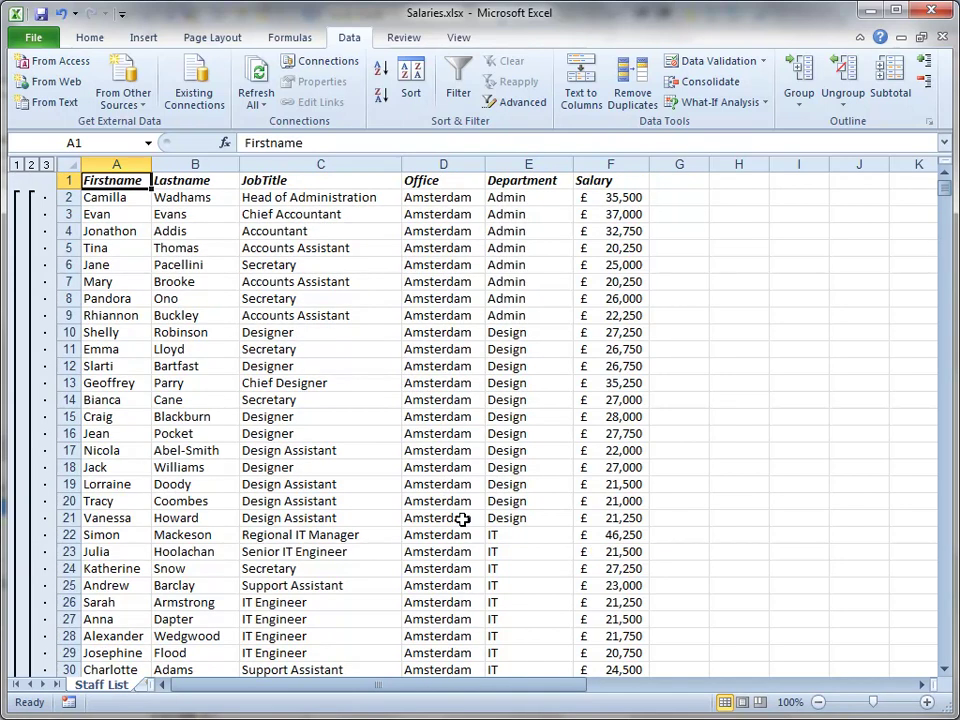
- Collapse the outline to the Grand Total and autofit Salary so it reads £26,280,750
click(31, 165)
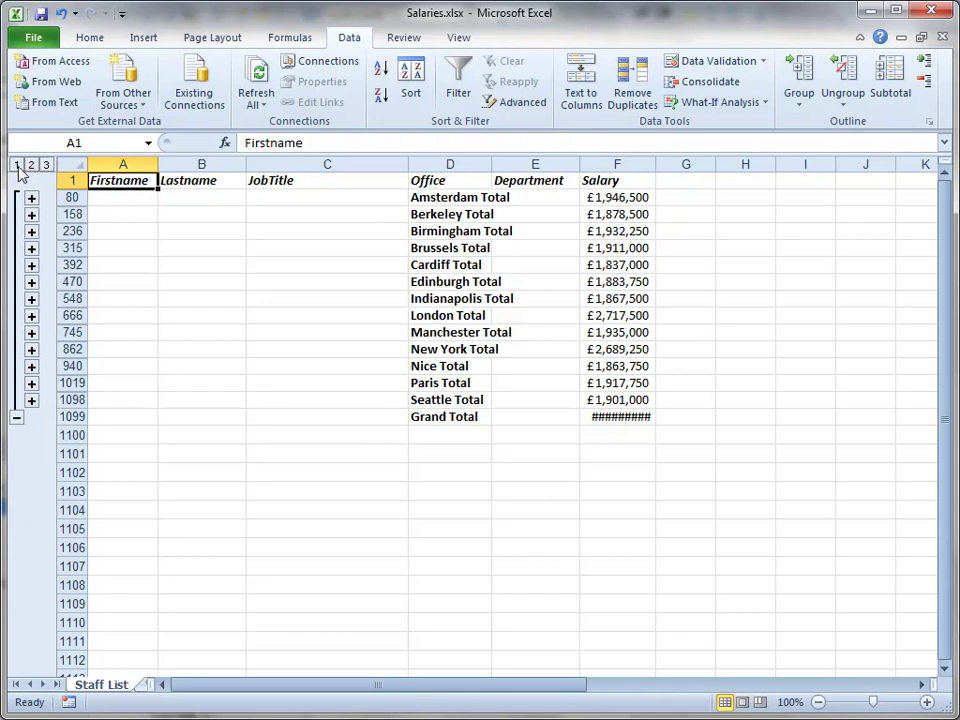
click(17, 165)
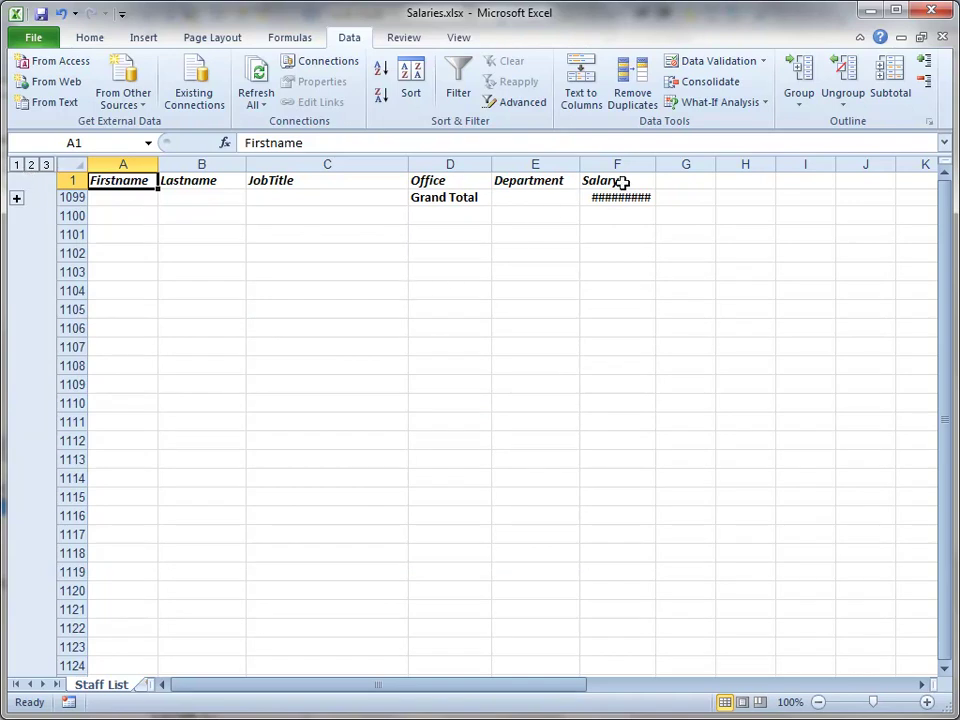
drag(654, 166, 654, 167)
double_click(654, 166)
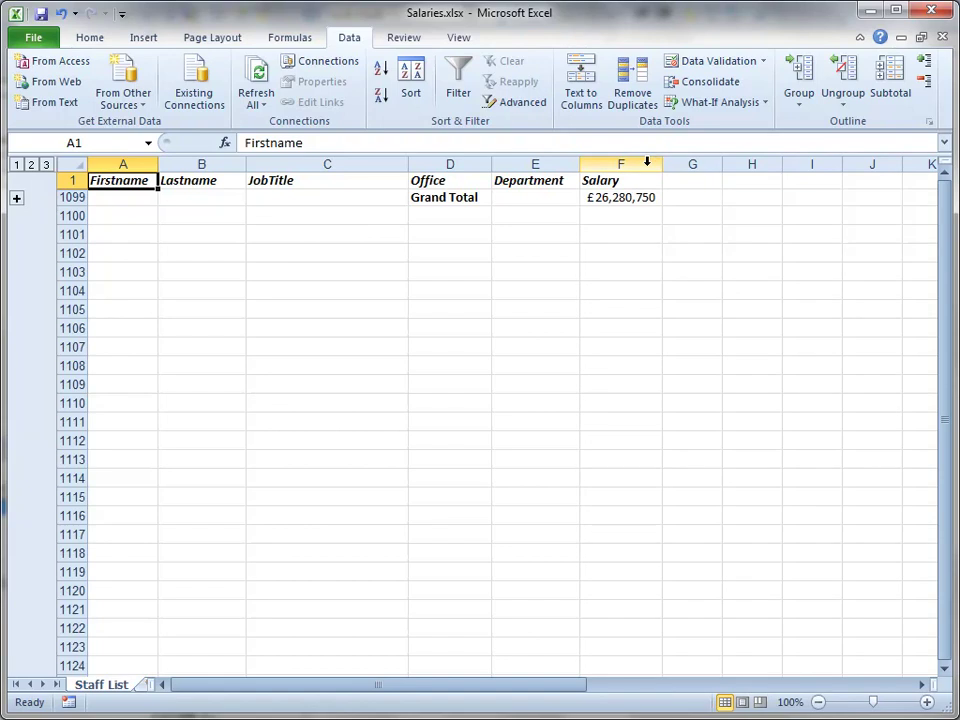
- Expand all rows and set a Department Salary subtotal with Replace current subtotals unchecked
click(46, 164)
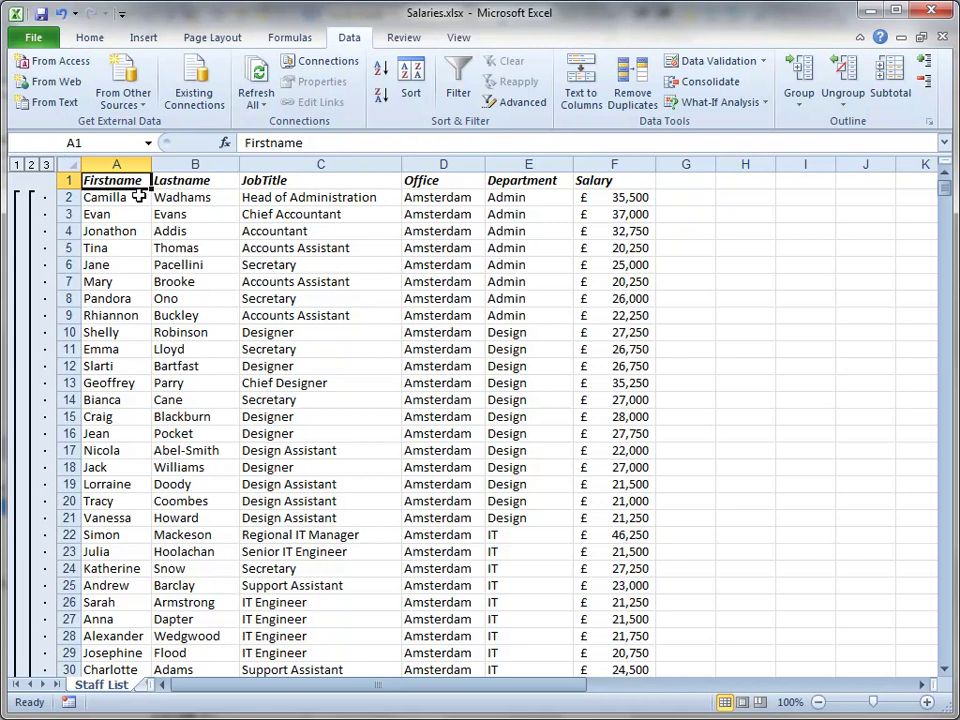
click(891, 84)
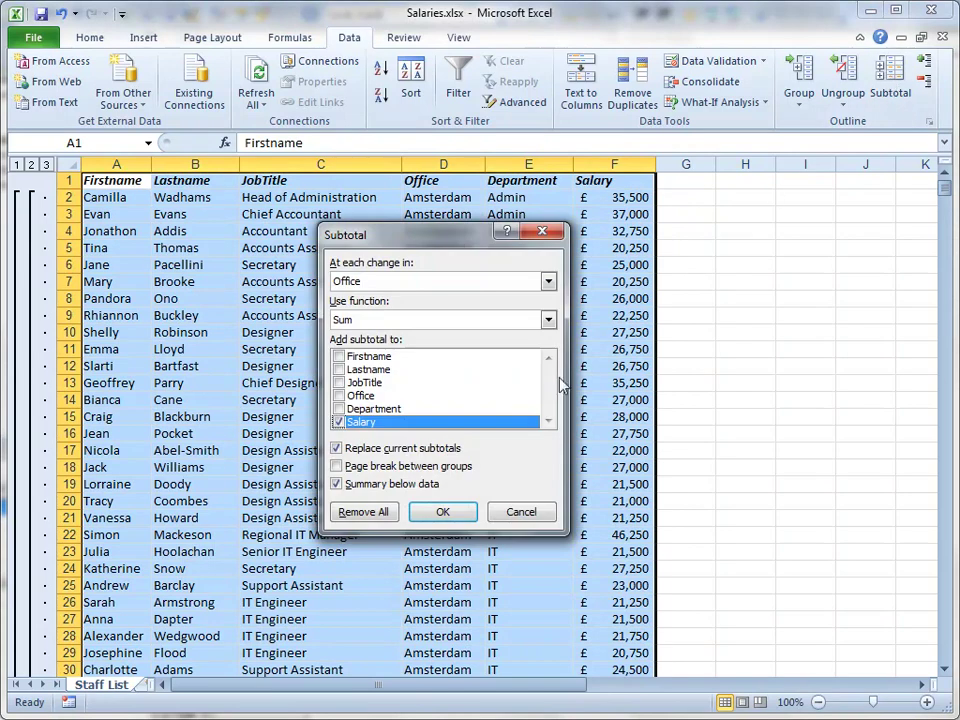
click(549, 283)
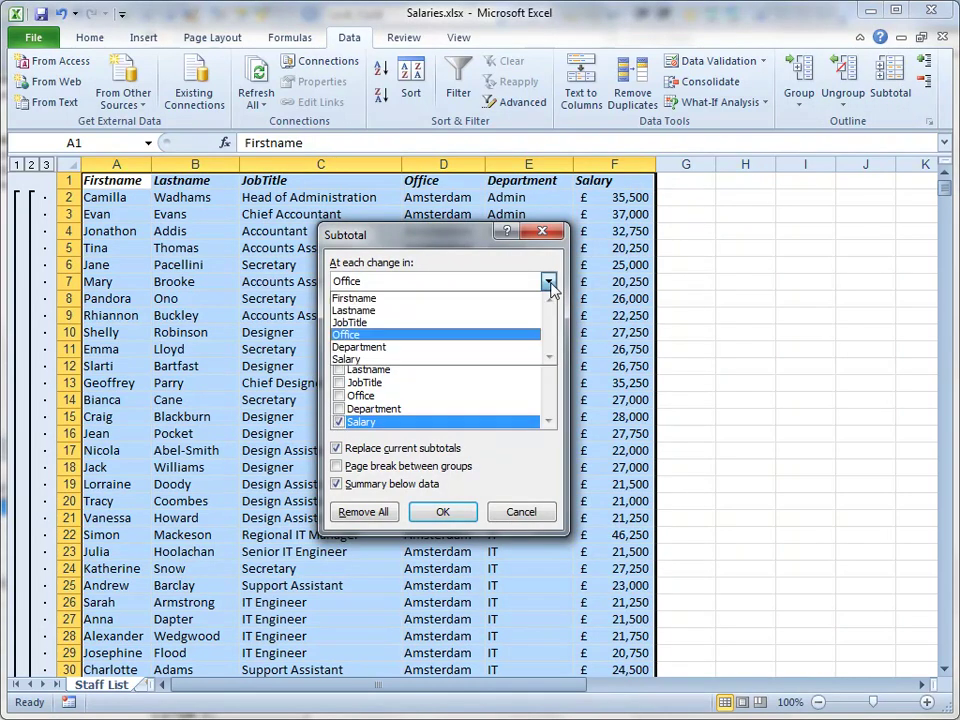
click(523, 348)
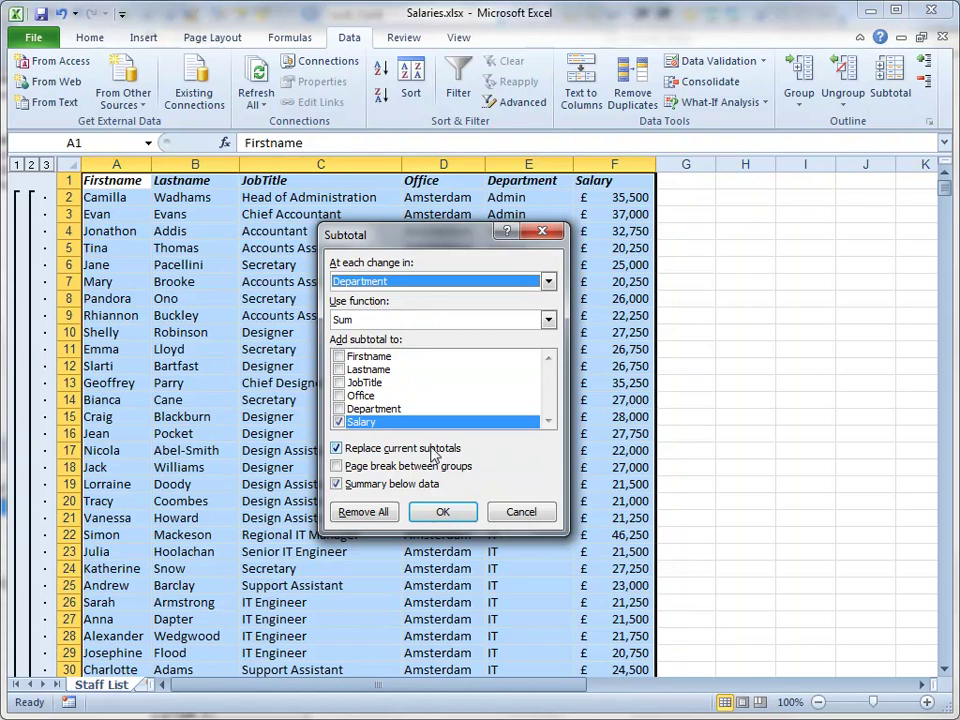
click(338, 449)
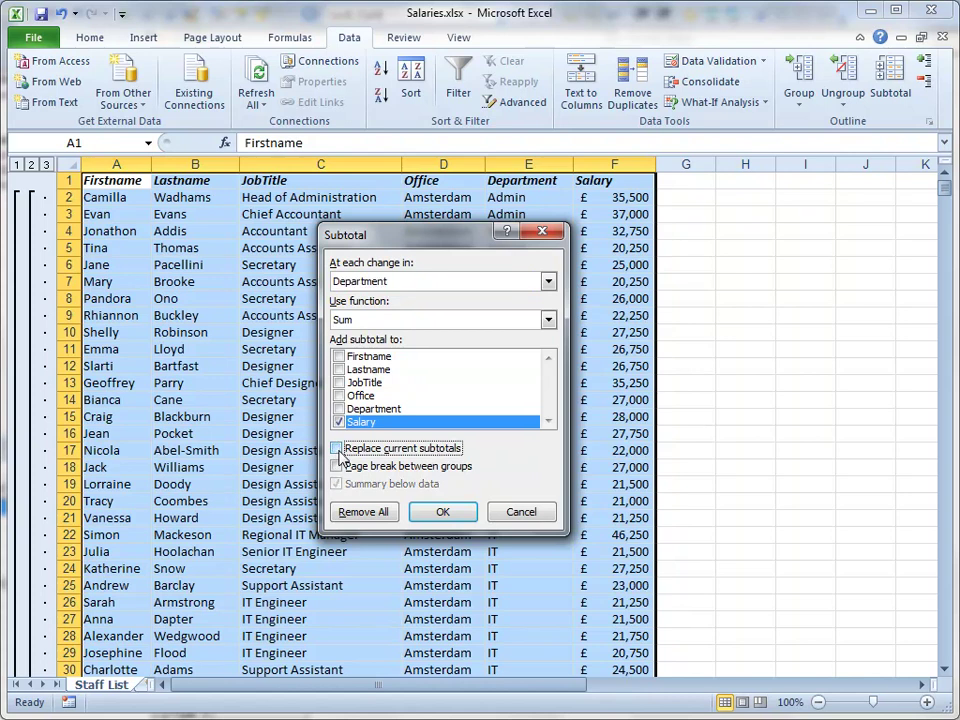
- Apply the nested Department subtotals and review totals such as Admin Total £219,000
click(443, 512)
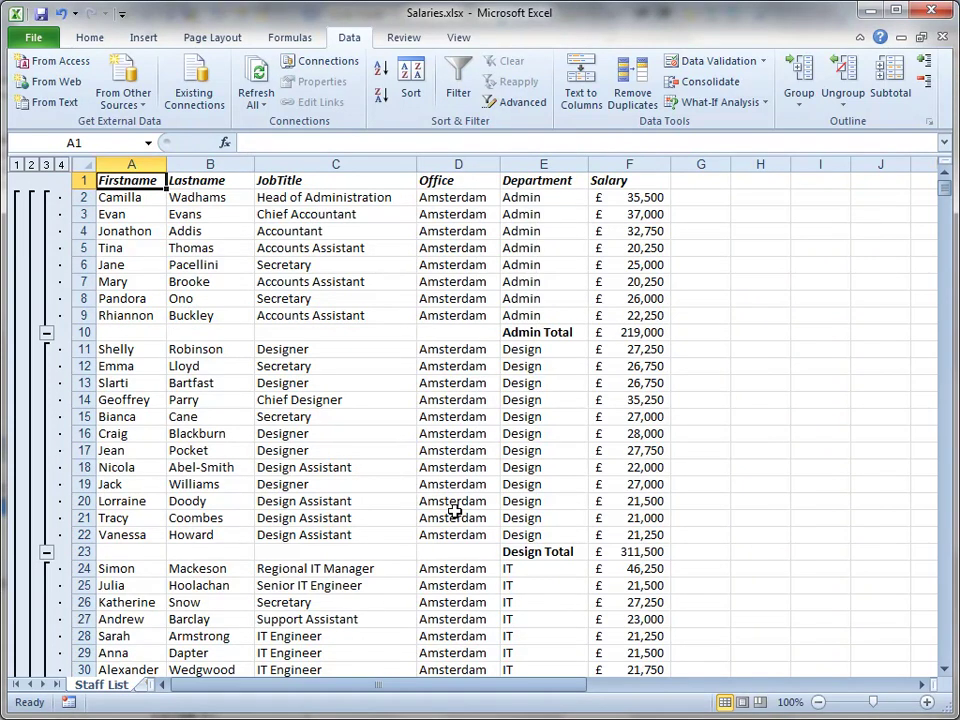
scroll(455, 512, down, 4)
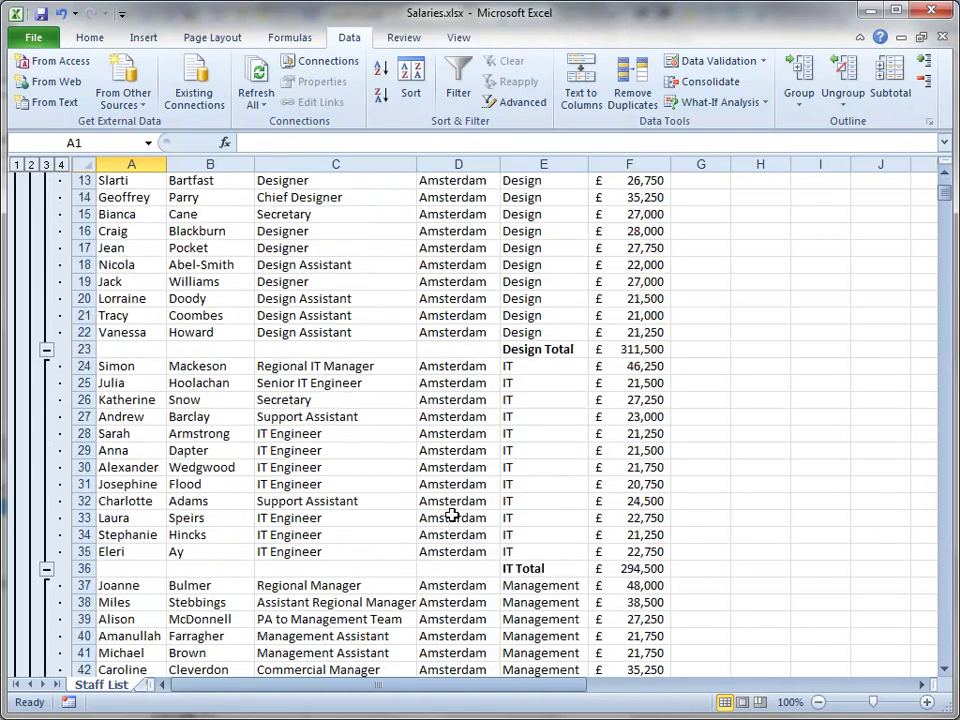
scroll(452, 514, down, 4)
scroll(452, 516, down, 11)
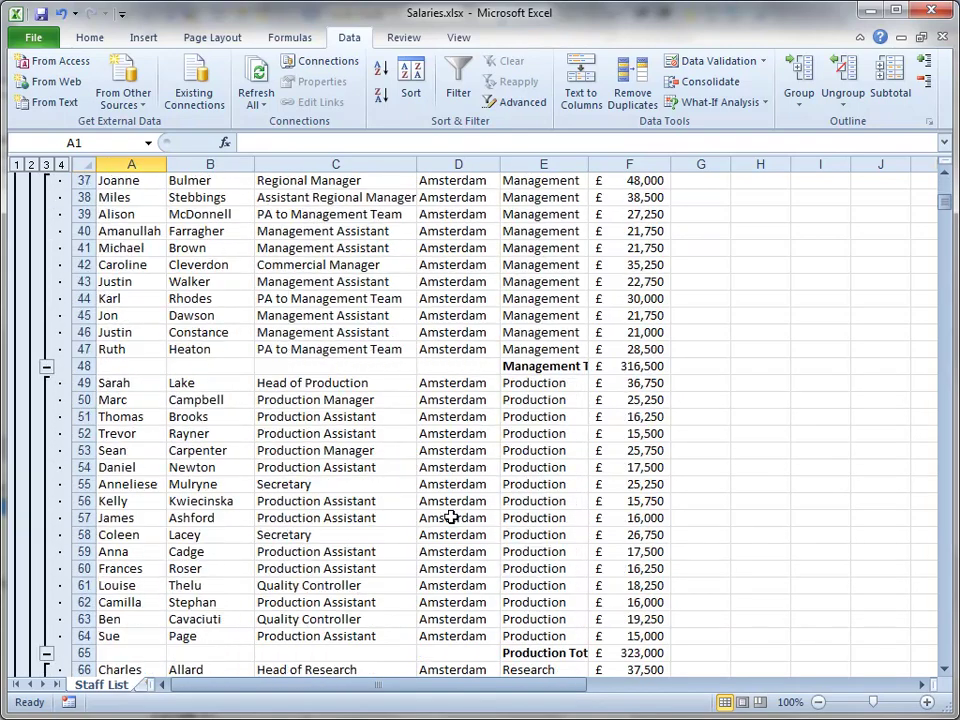
scroll(452, 518, down, 5)
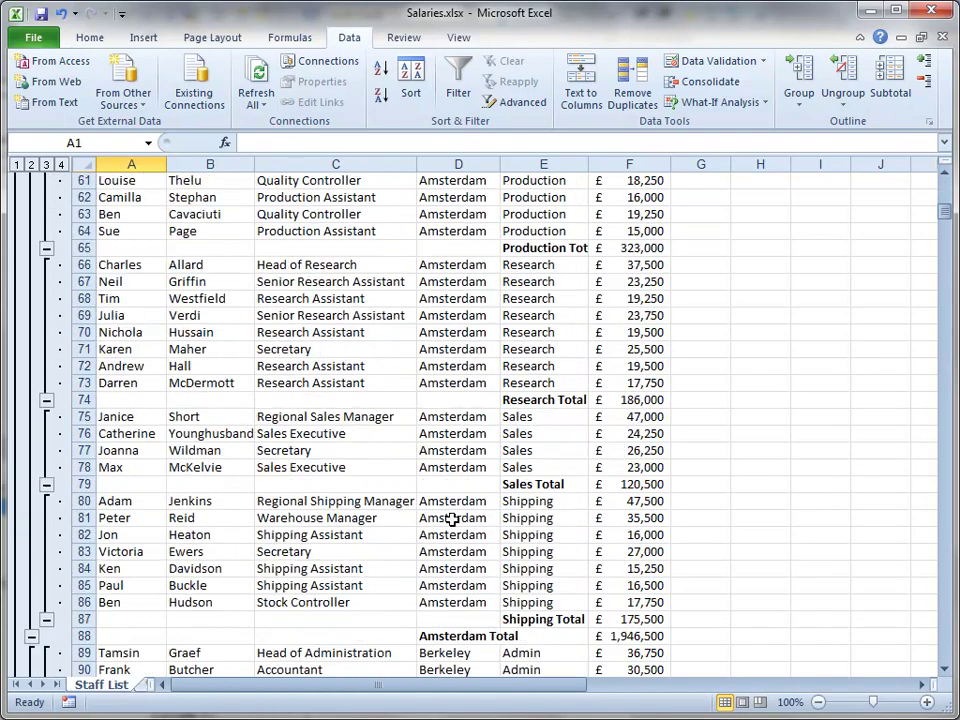
scroll(452, 520, down, 2)
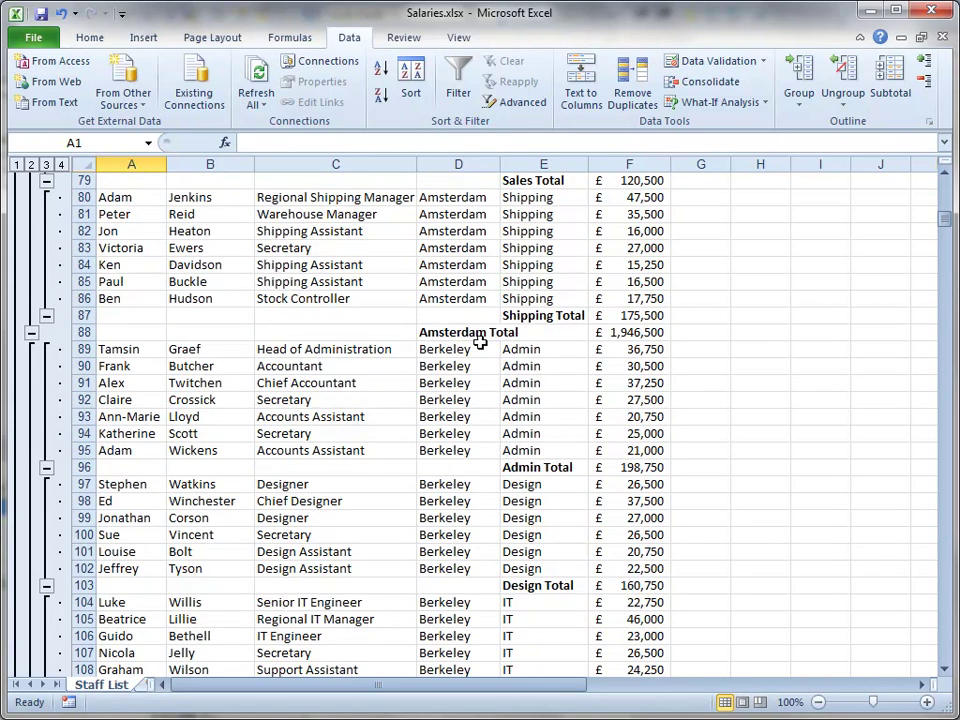
key(ctrl+Home)
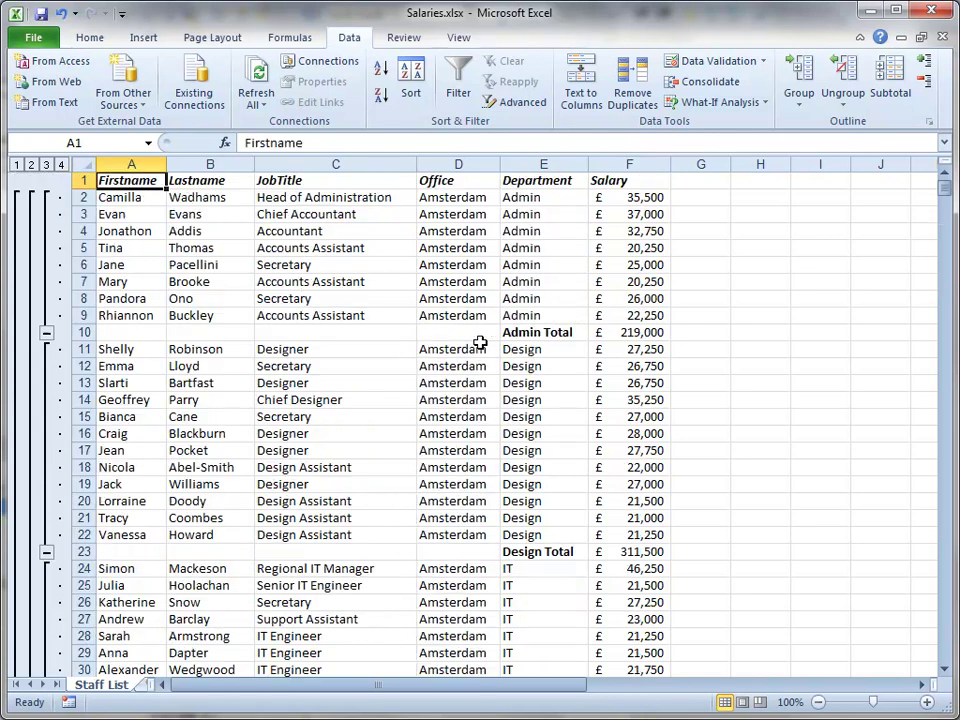
- Widen the Department column and try the office-total and Grand-Total-only outline levels
click(46, 165)
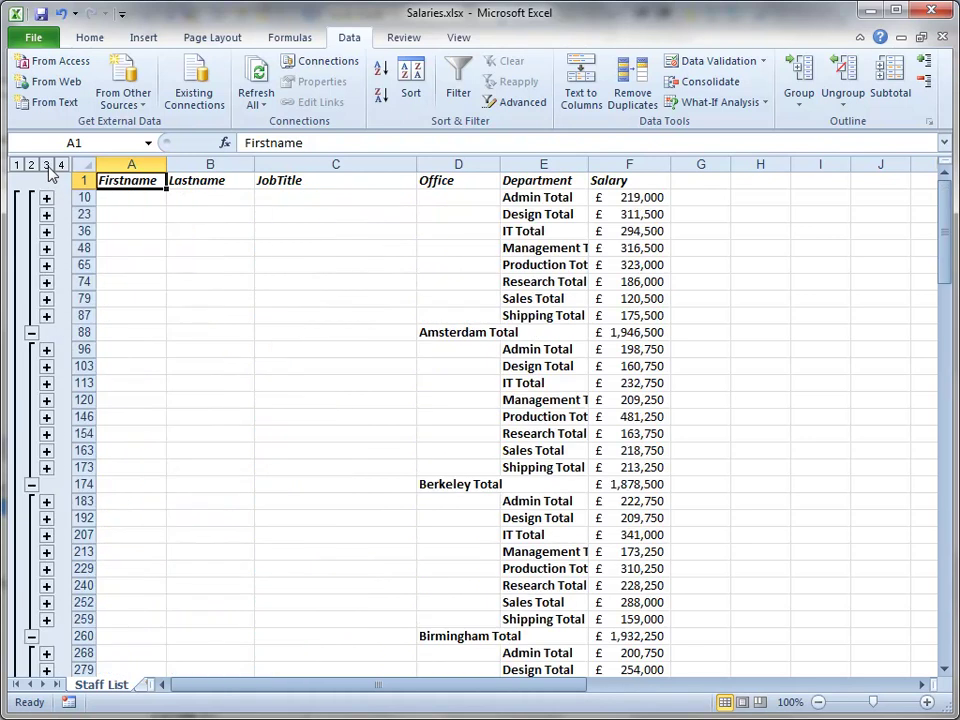
drag(589, 167, 590, 167)
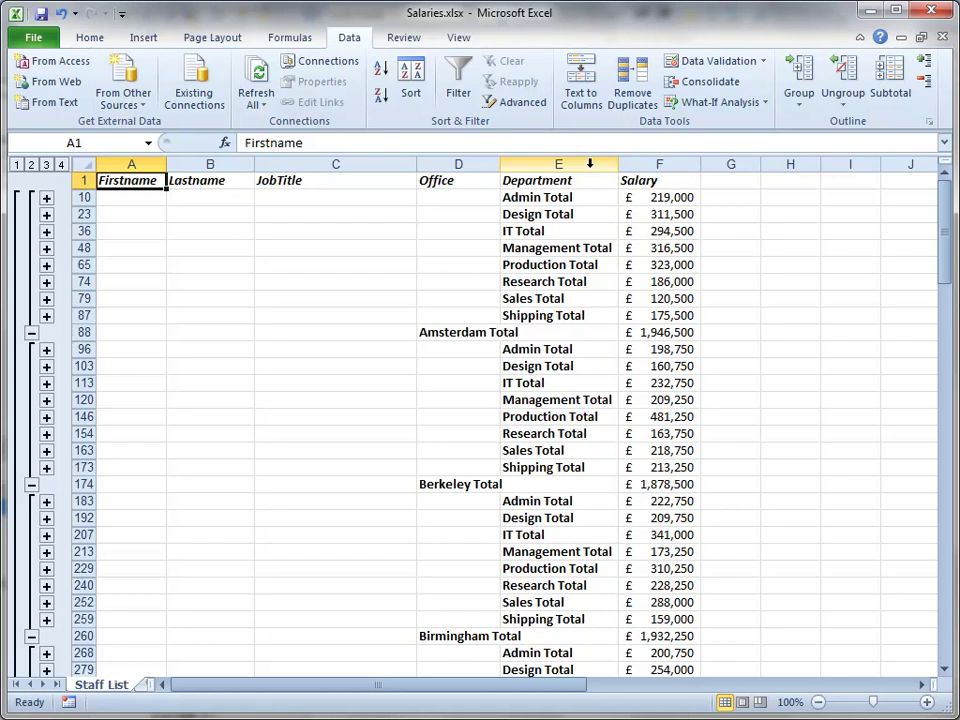
click(31, 166)
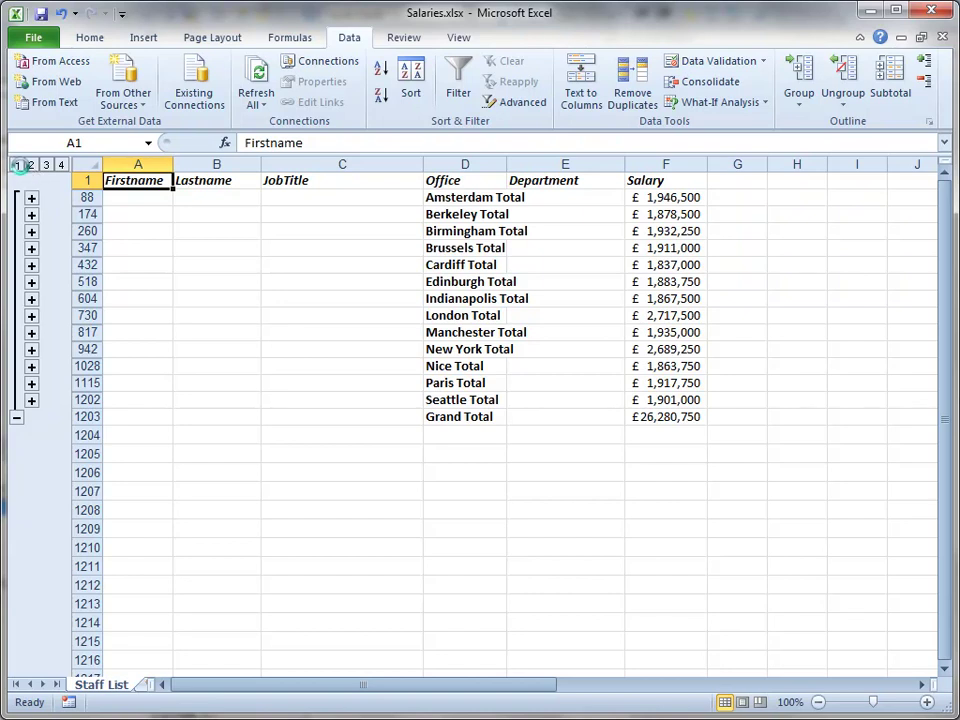
click(18, 166)
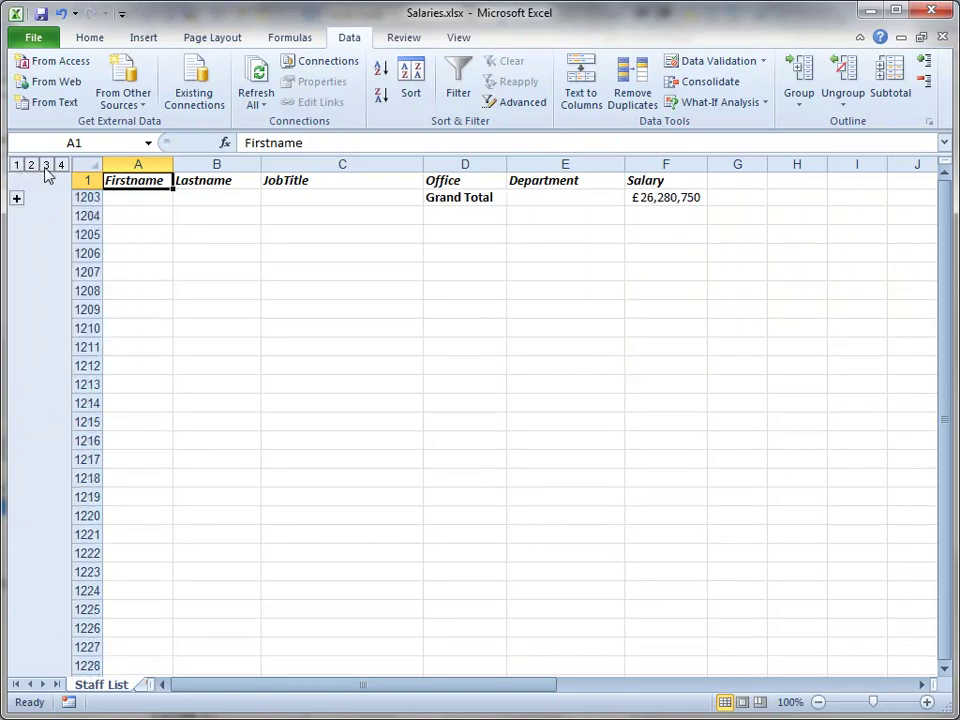
- Expand and collapse the Design department, then show only office totals and Grand Total
click(46, 166)
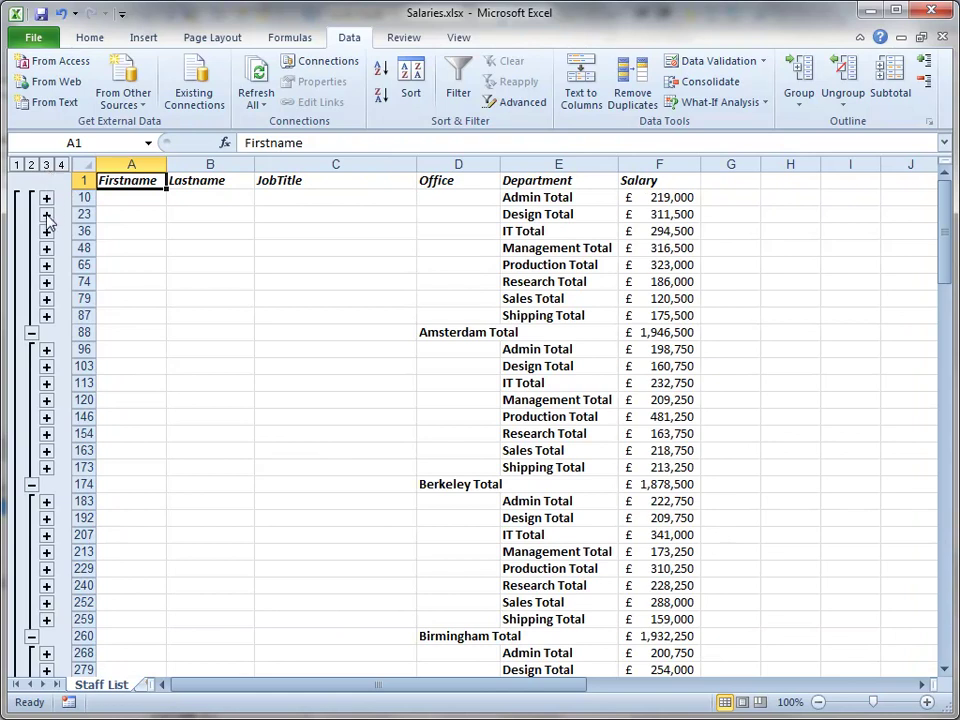
click(46, 215)
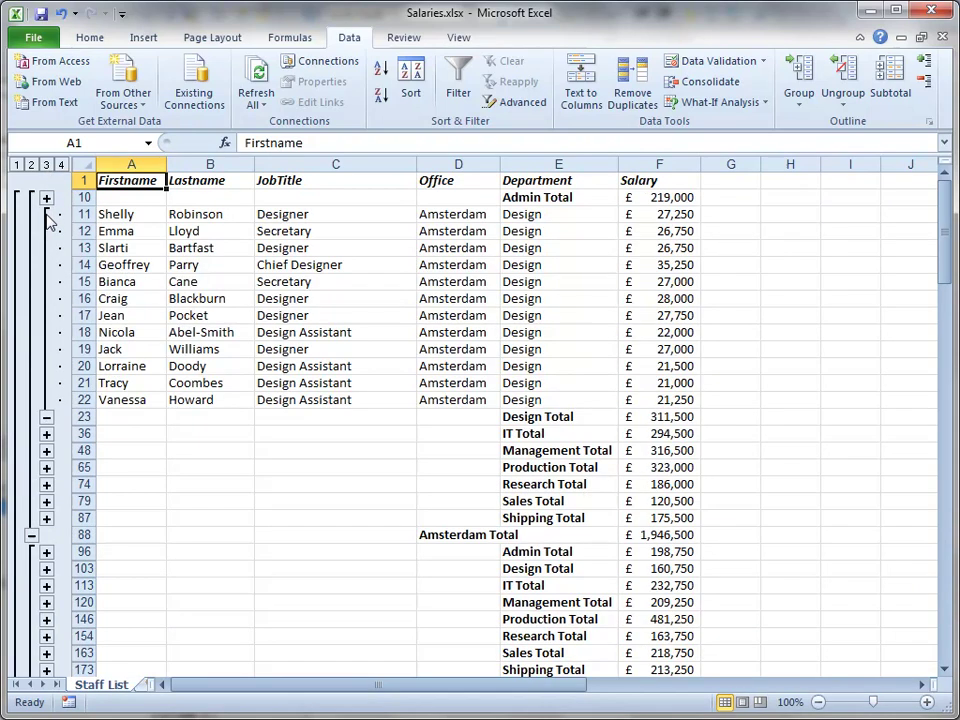
click(46, 418)
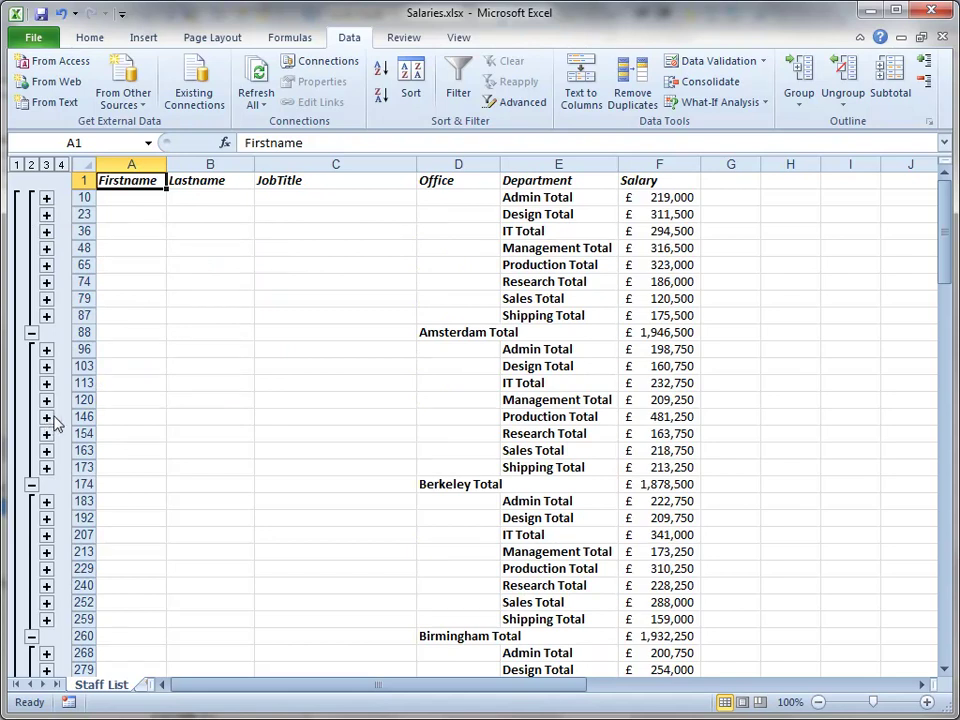
click(31, 165)
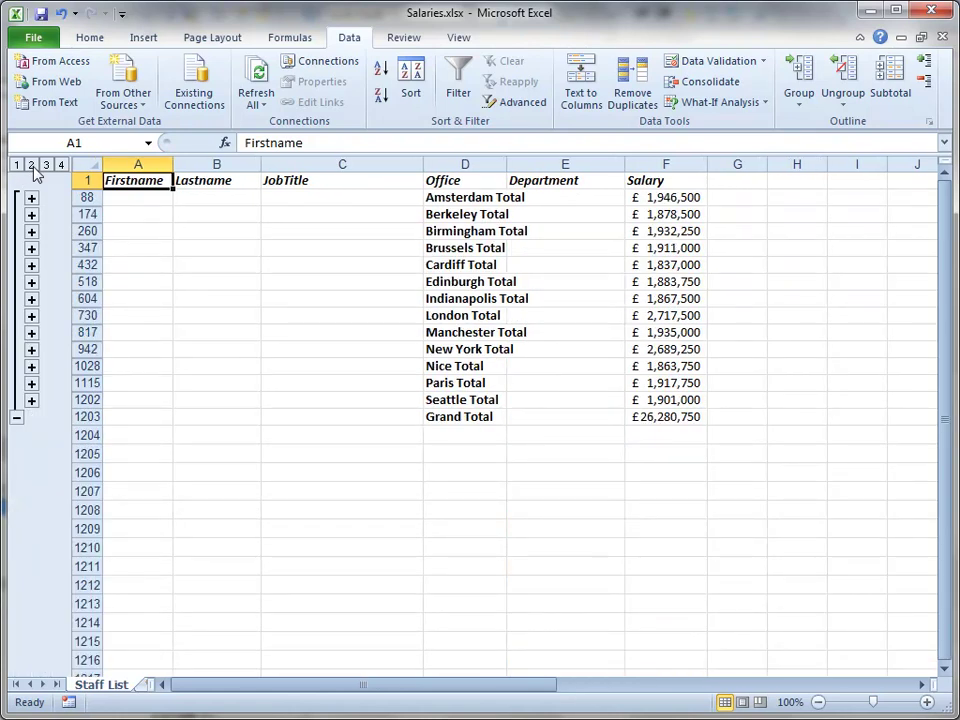
- Copy D88:F1203 and paste it into A1 of a new blank worksheet
drag(491, 199, 643, 416)
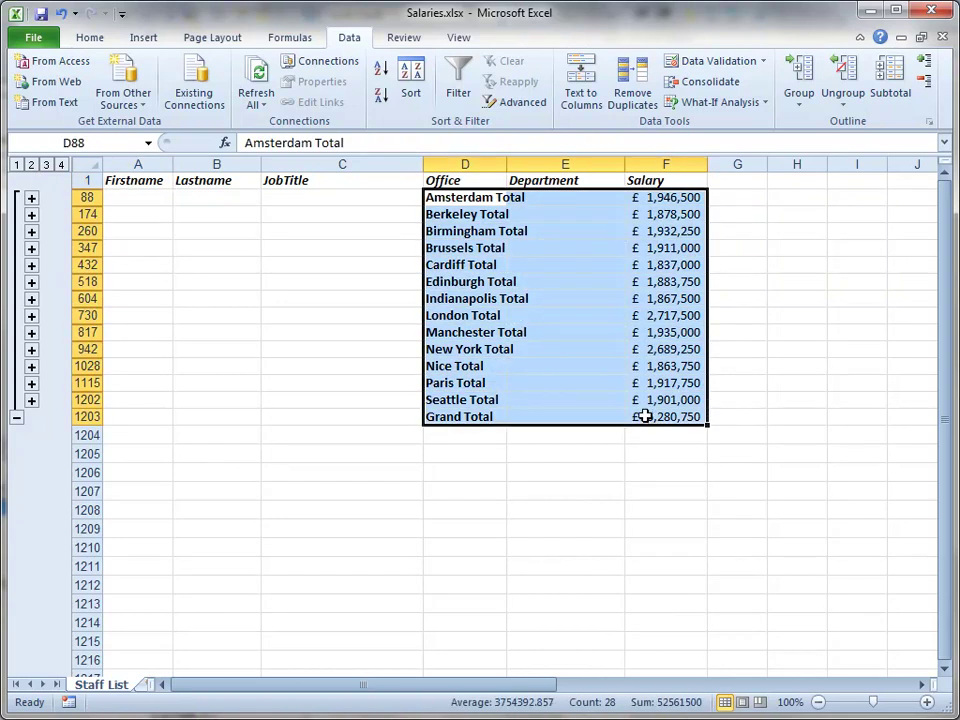
click(92, 40)
click(60, 83)
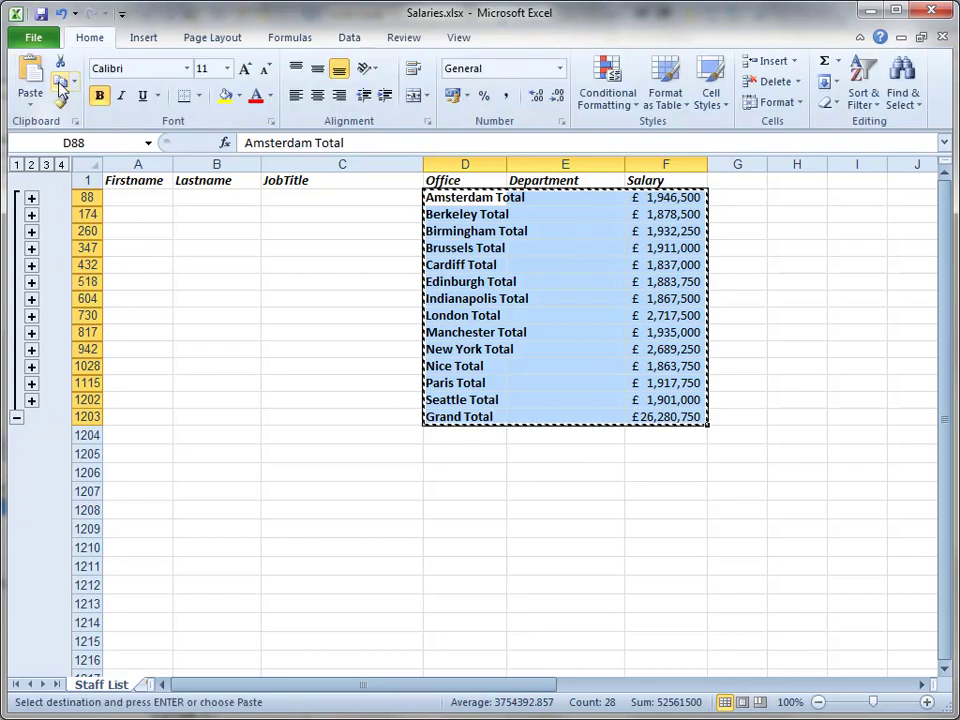
click(148, 685)
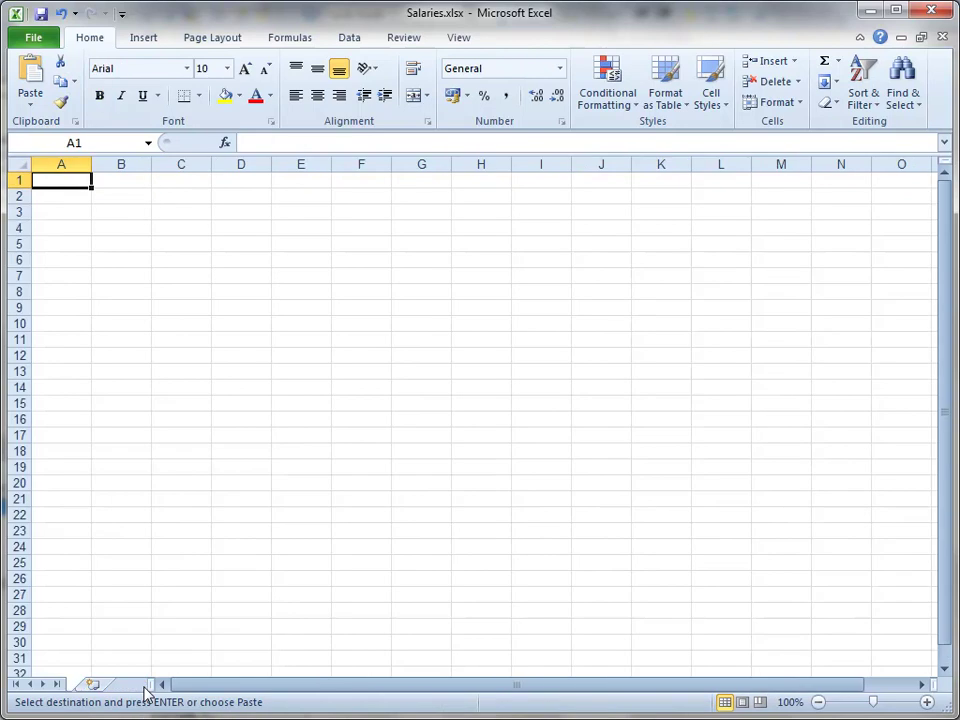
click(30, 72)
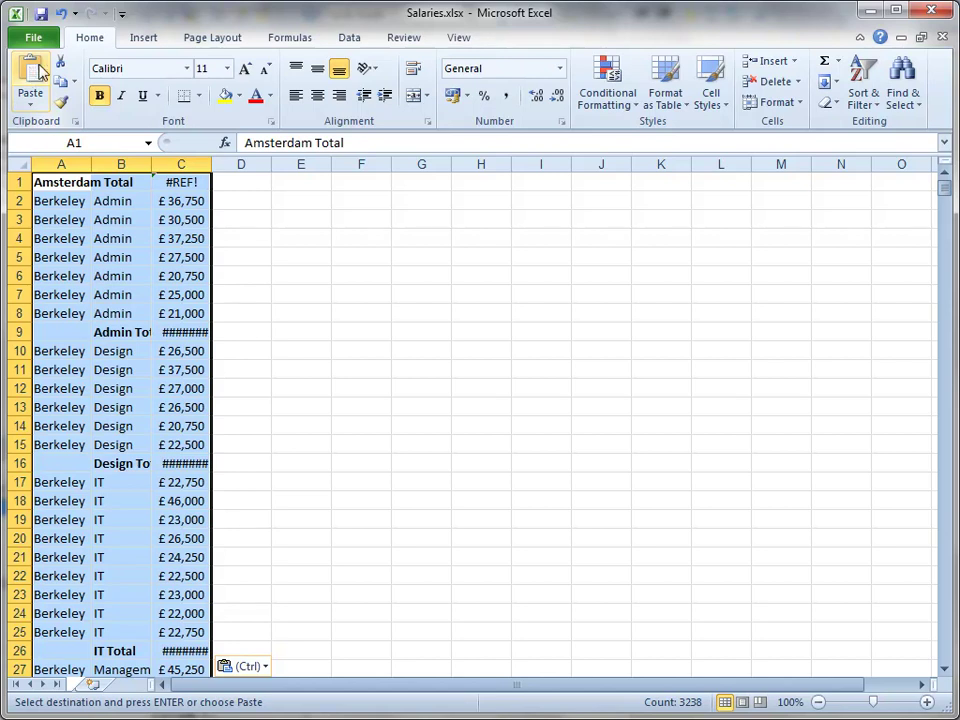
- Undo the paste, return to the Staff List sheet and cancel copy mode
click(61, 15)
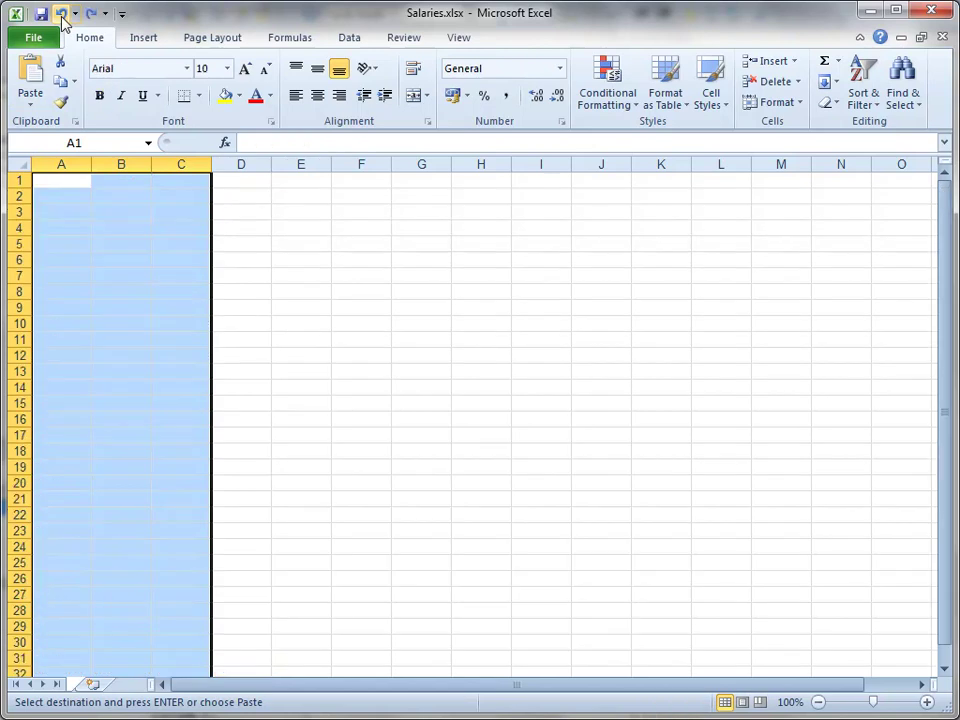
click(66, 178)
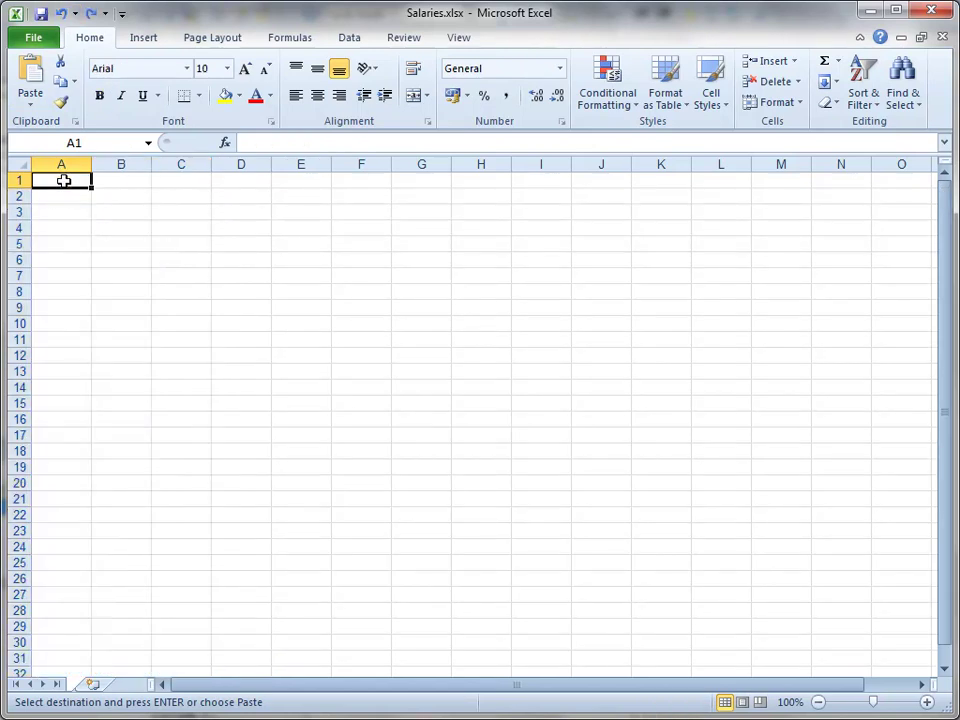
click(30, 684)
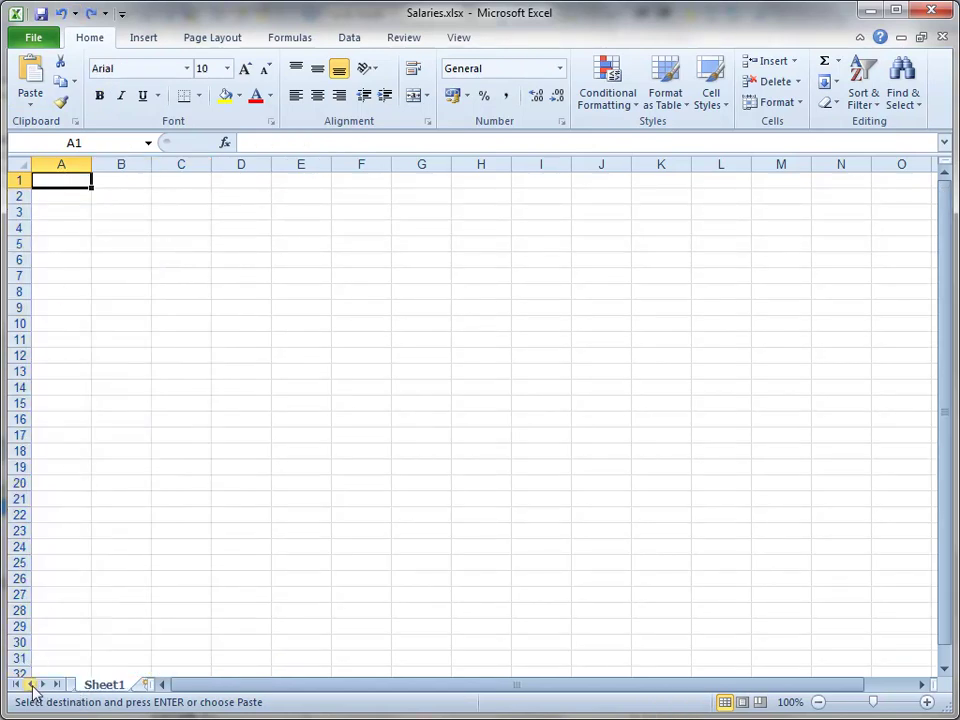
click(44, 684)
click(86, 688)
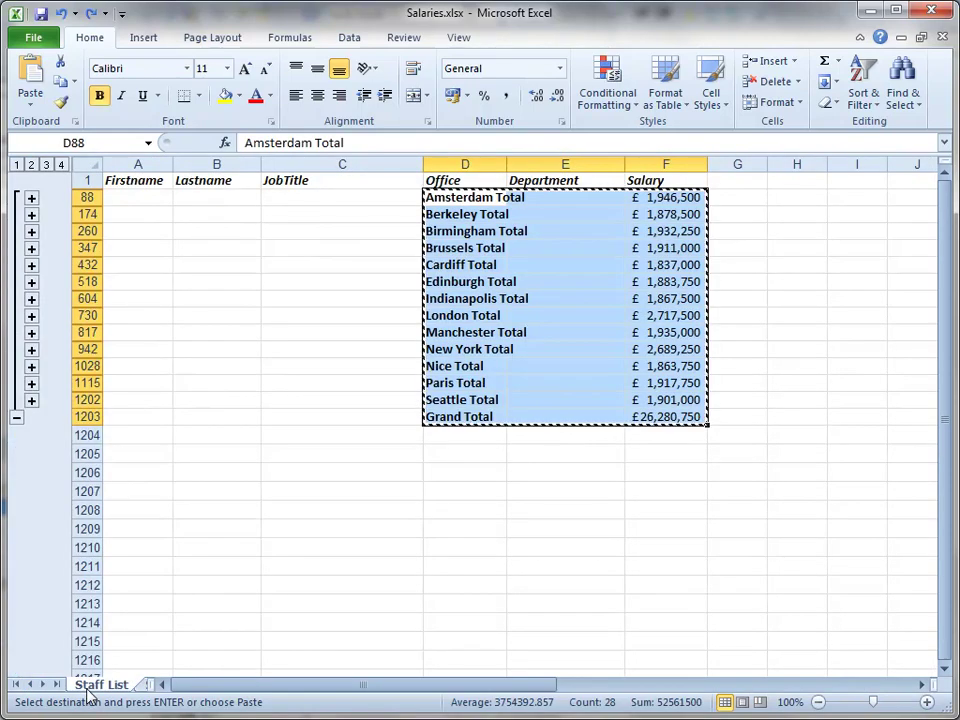
key(Escape)
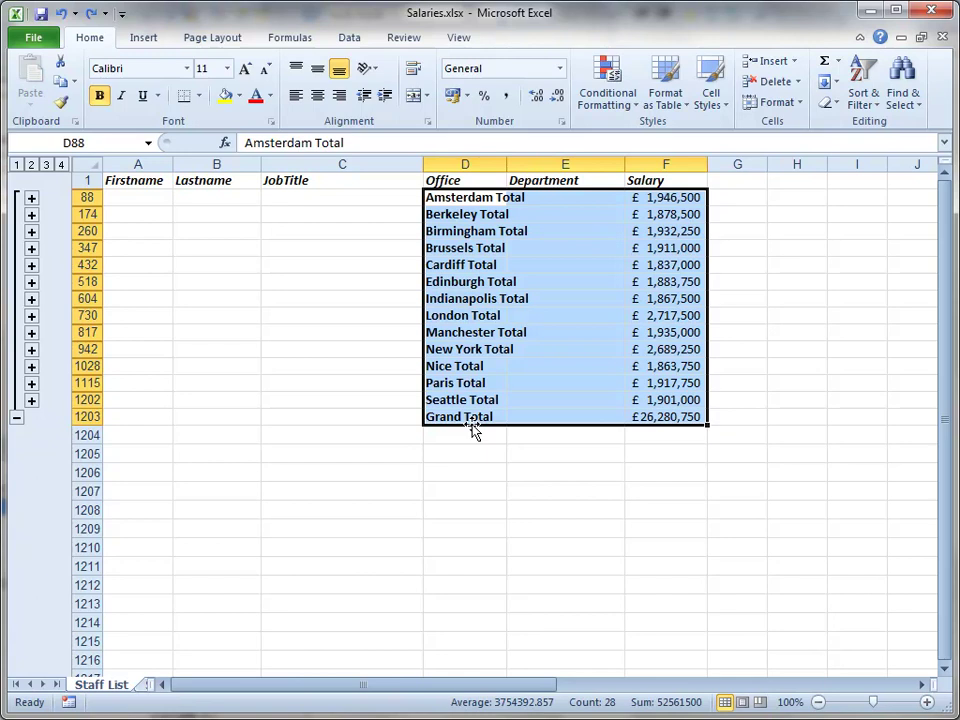
- Select D88:F1203 and narrow it to visible cells only, so just the office totals remain selected
drag(441, 197, 651, 414)
click(912, 92)
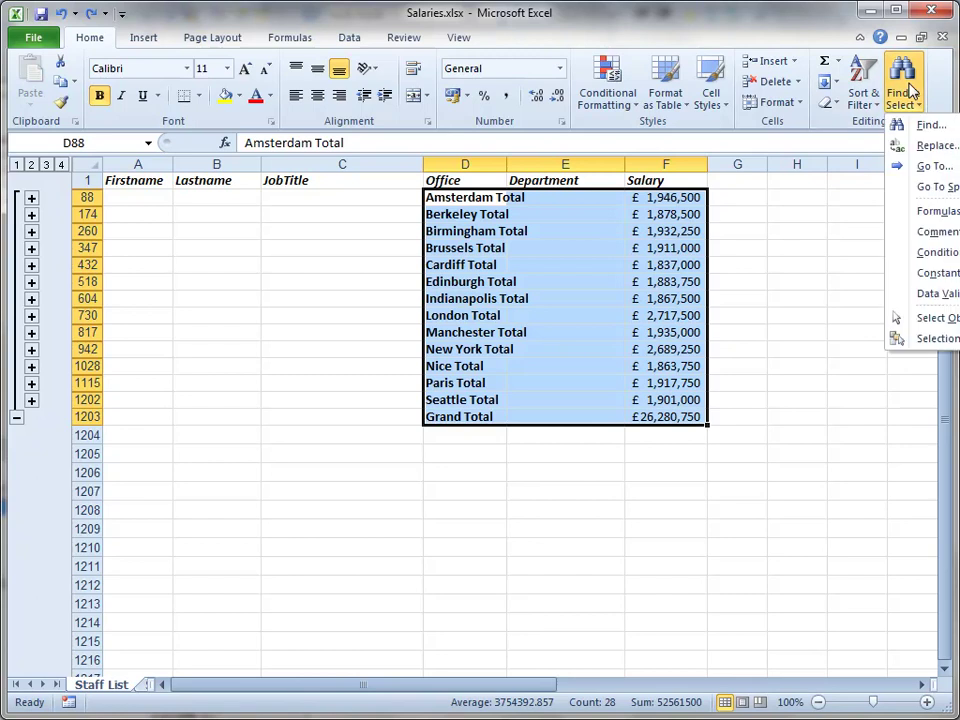
click(938, 187)
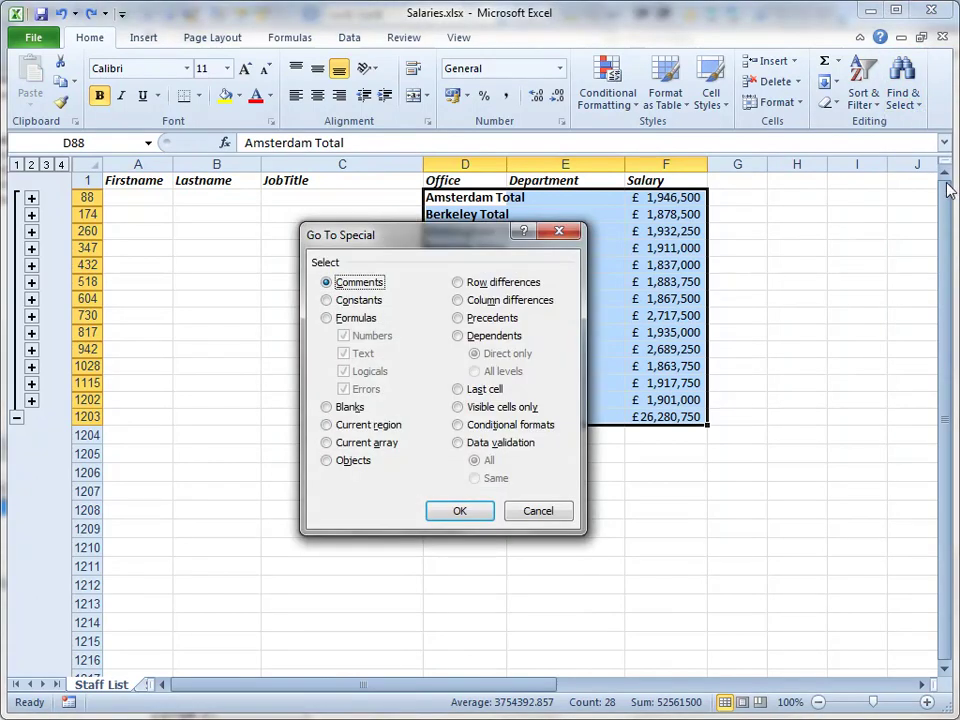
click(496, 414)
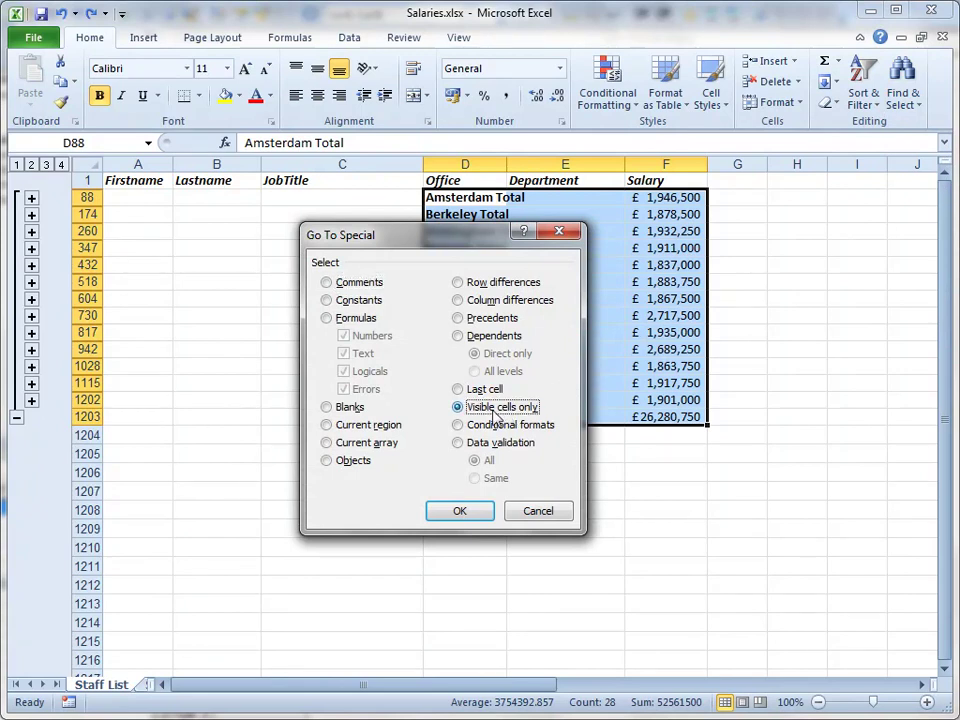
click(461, 512)
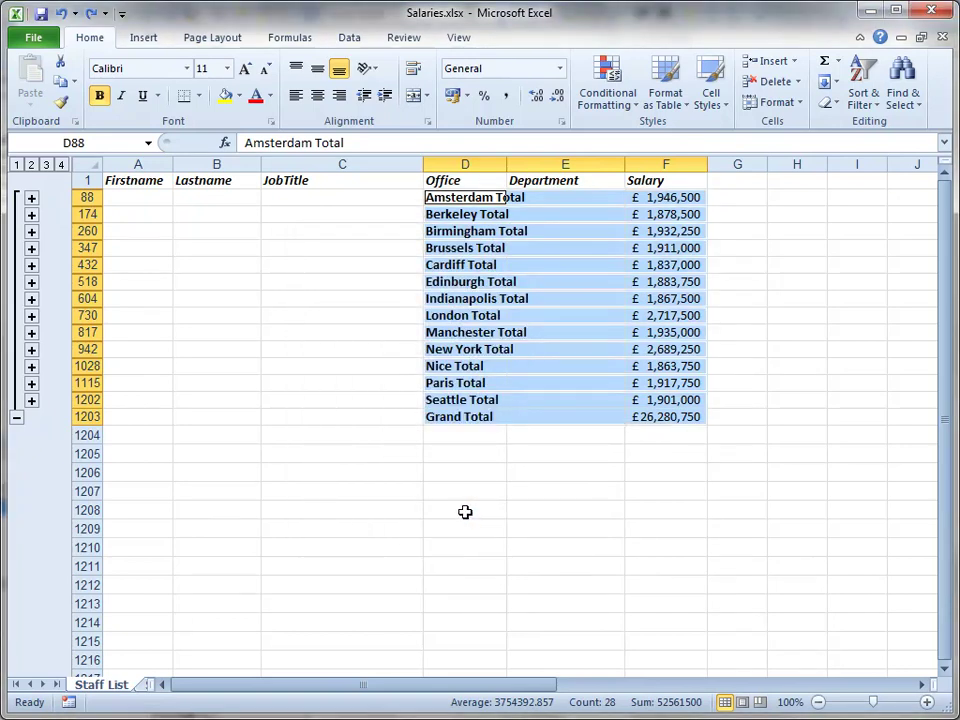
- Copy the 14 visible office totals into new Sheet1, autofit the salary column, then return to Staff List
click(60, 82)
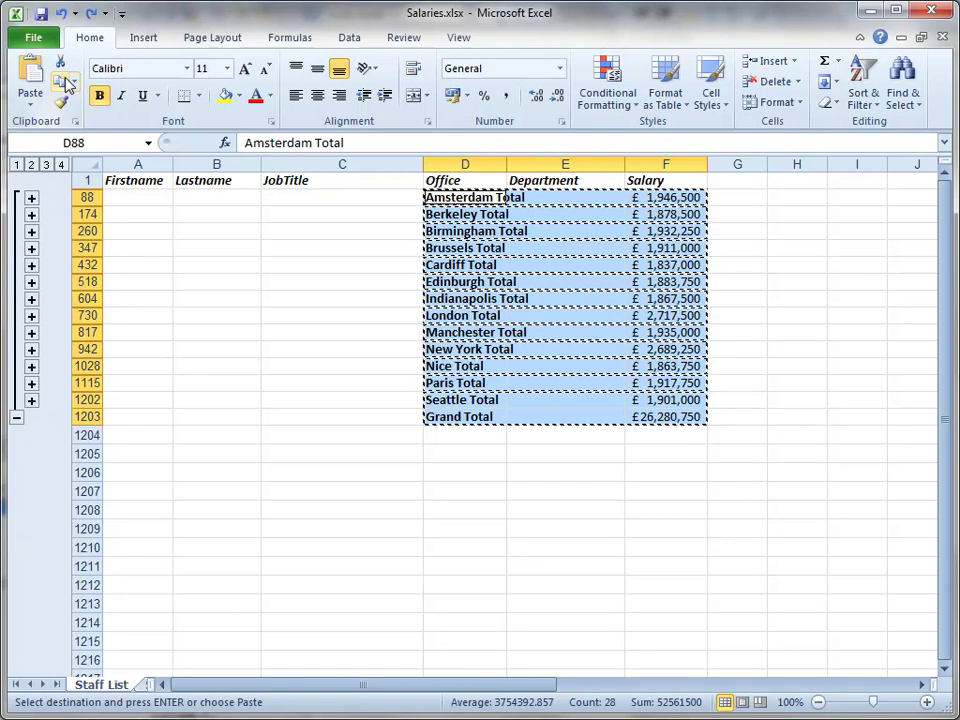
click(147, 686)
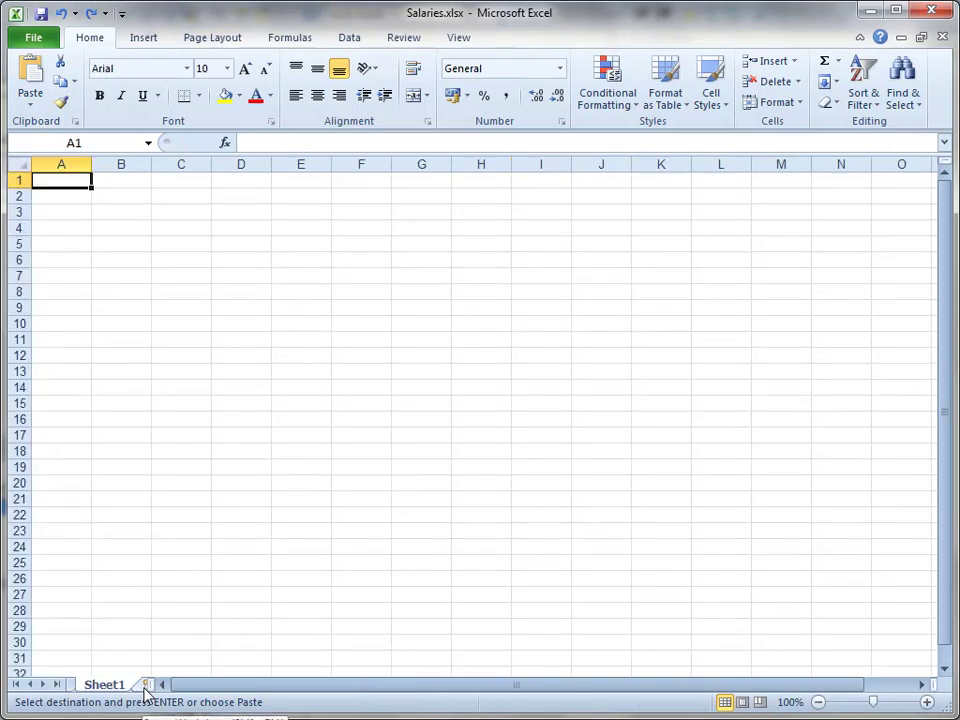
click(30, 75)
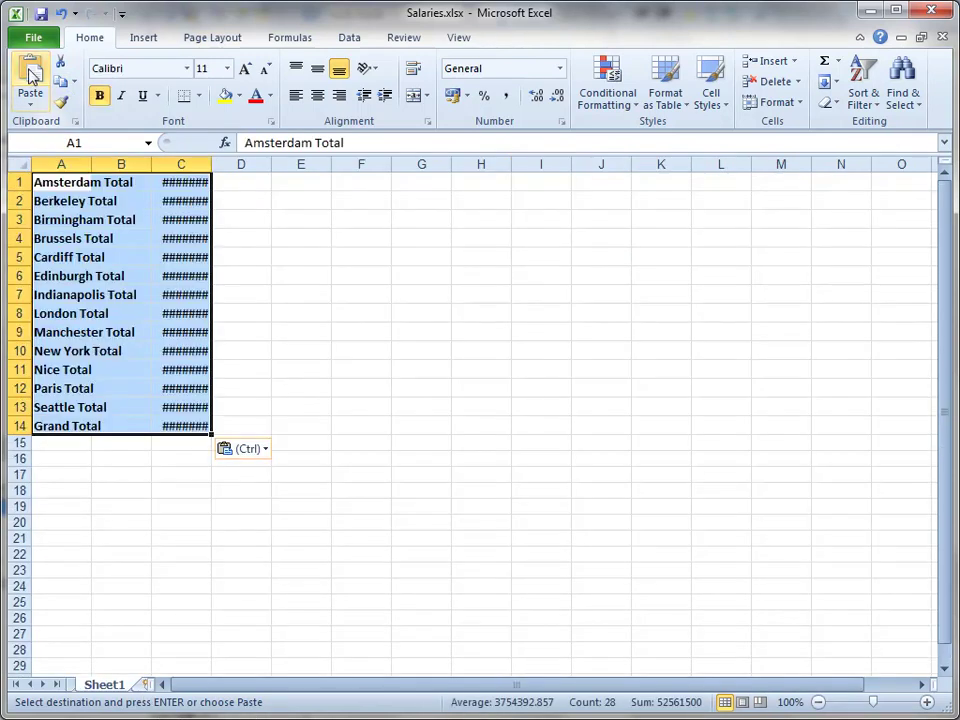
double_click(211, 165)
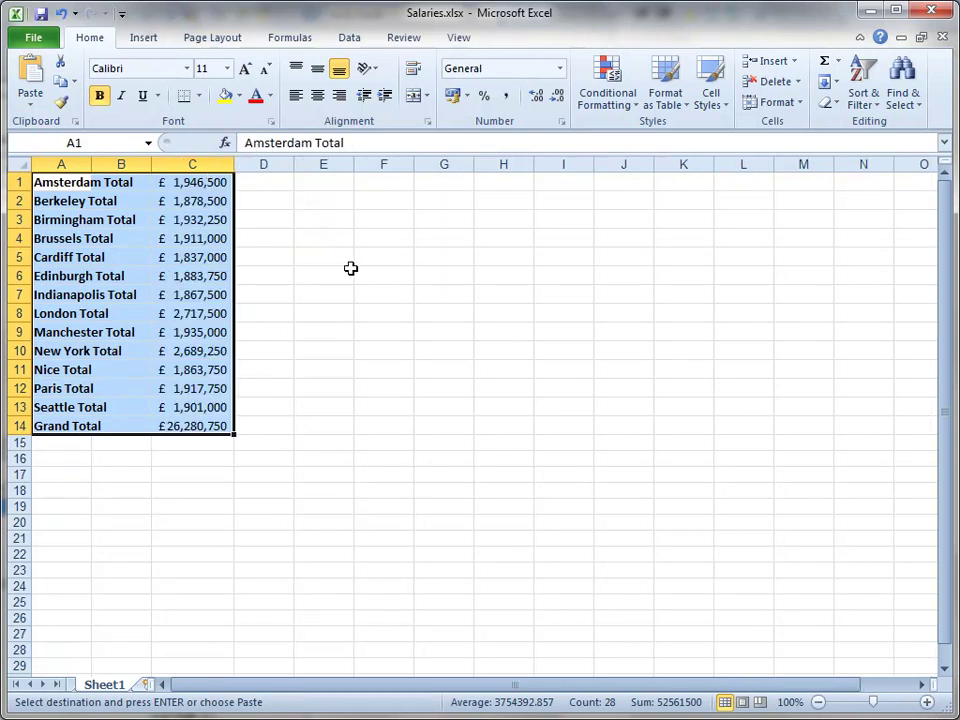
click(16, 685)
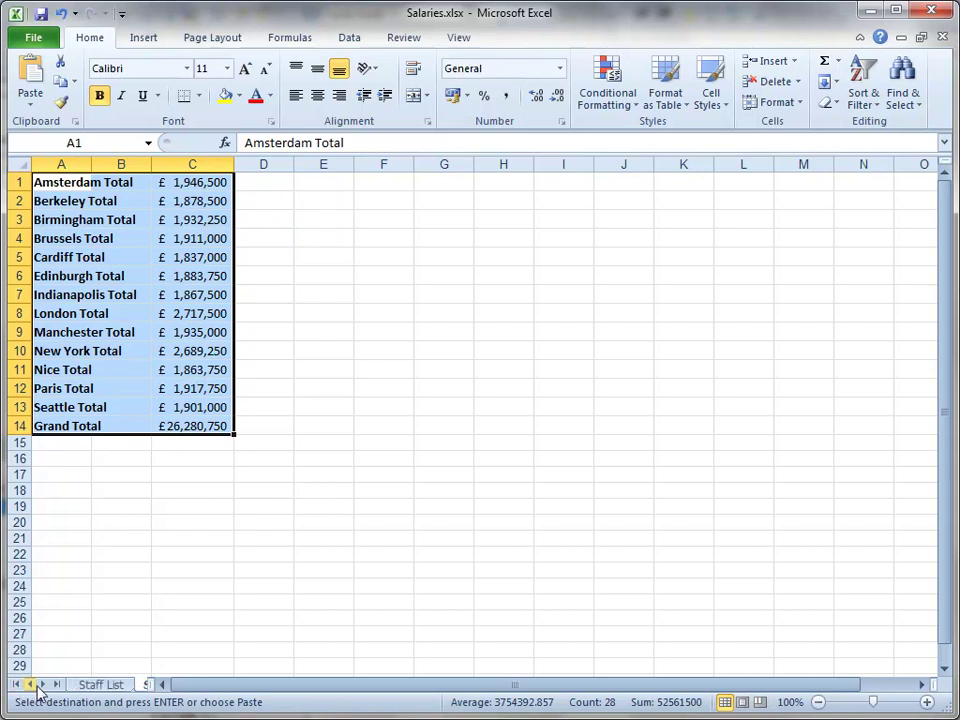
click(101, 685)
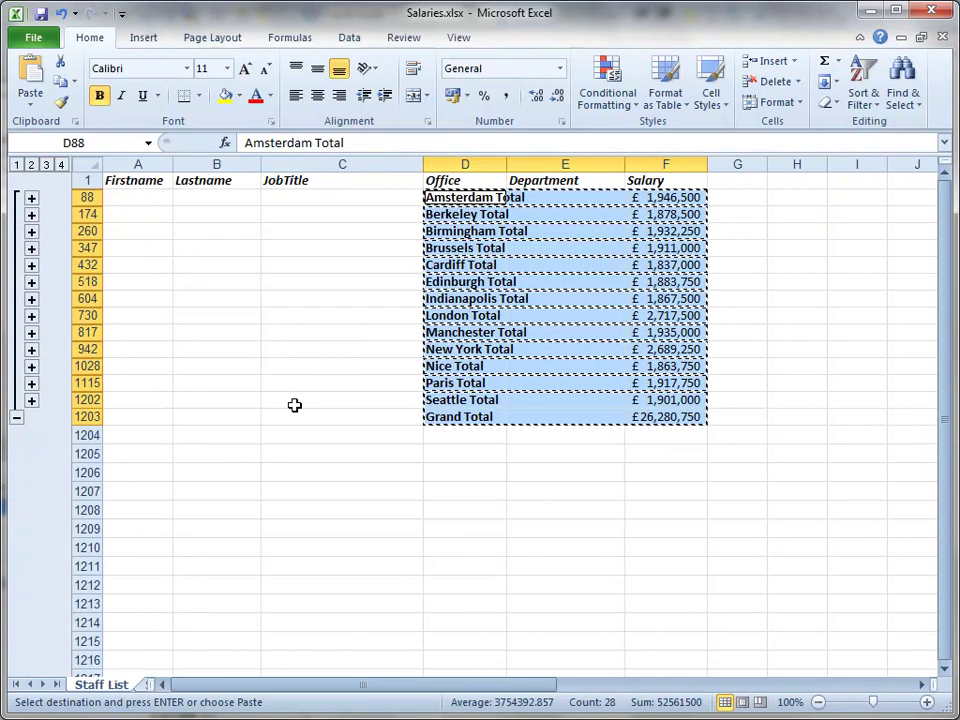
- Clear copy mode and expand the outline to level 4, showing all staff rows
key(Escape)
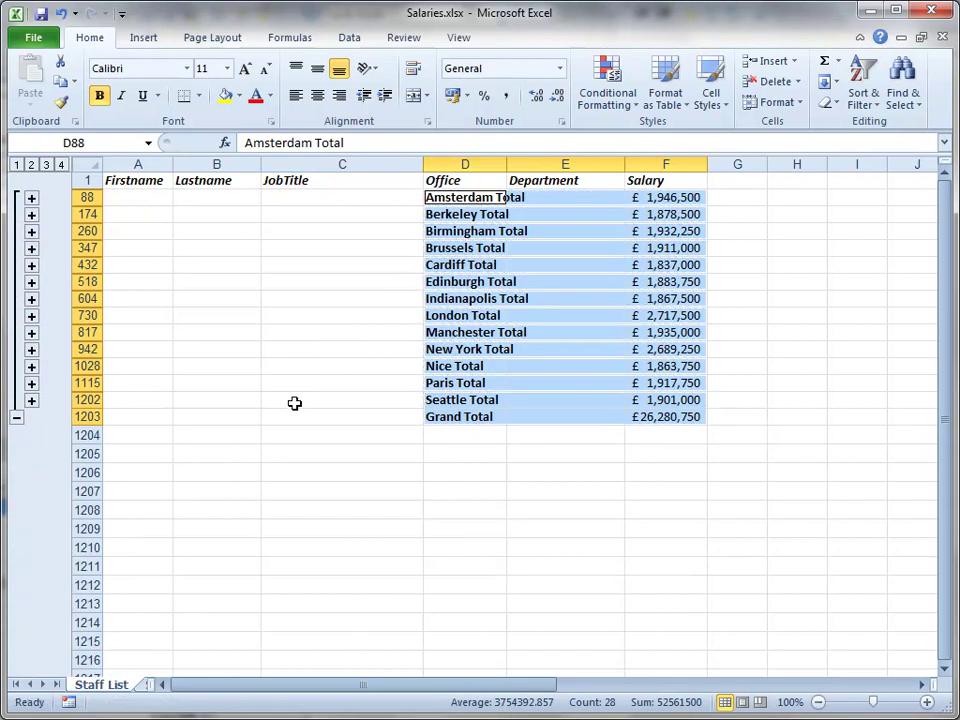
click(61, 165)
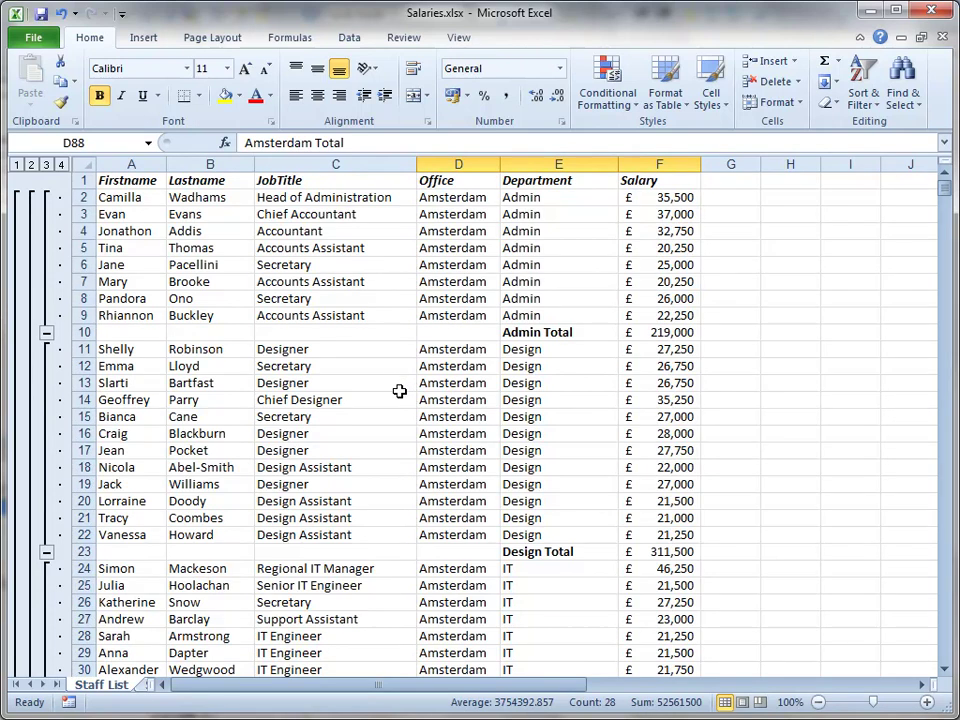
- Use Data > Subtotal > Remove All to strip every subtotal from the staff list
click(303, 248)
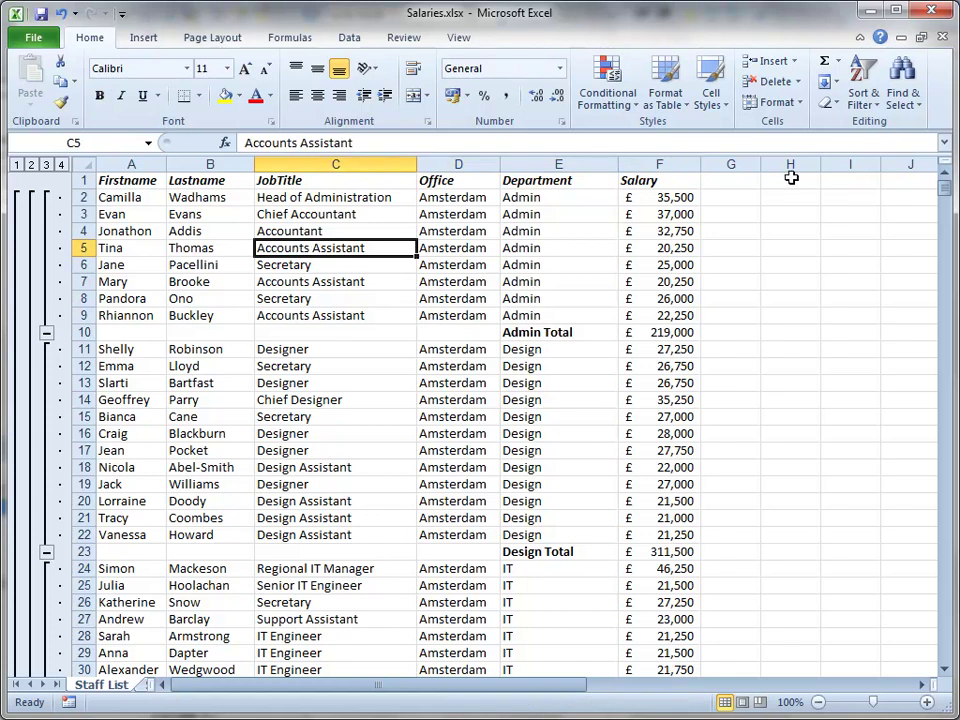
click(349, 38)
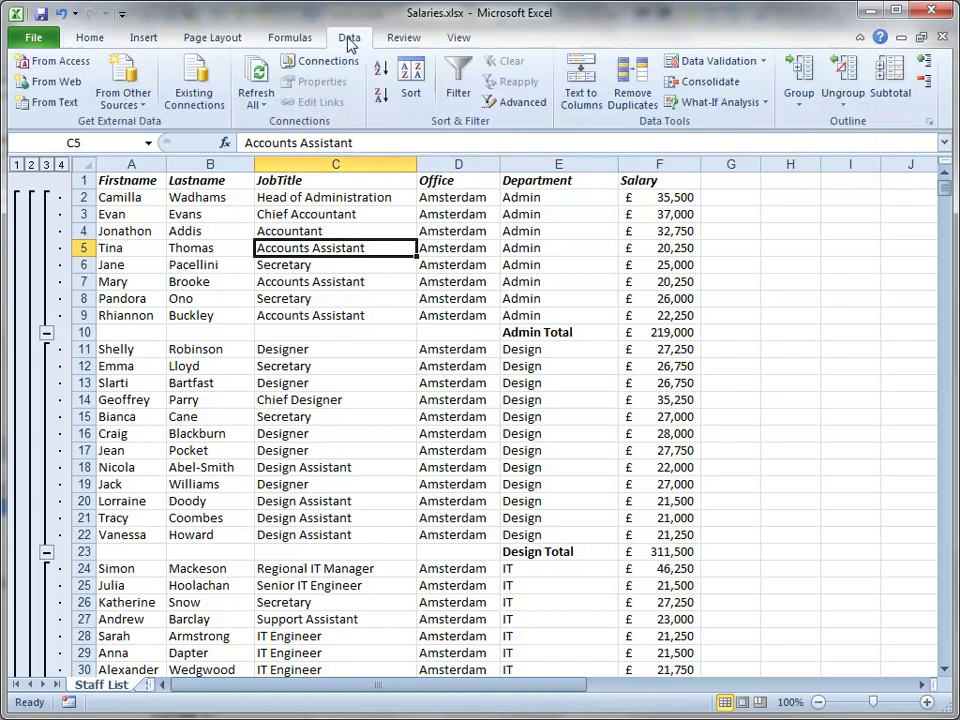
click(890, 80)
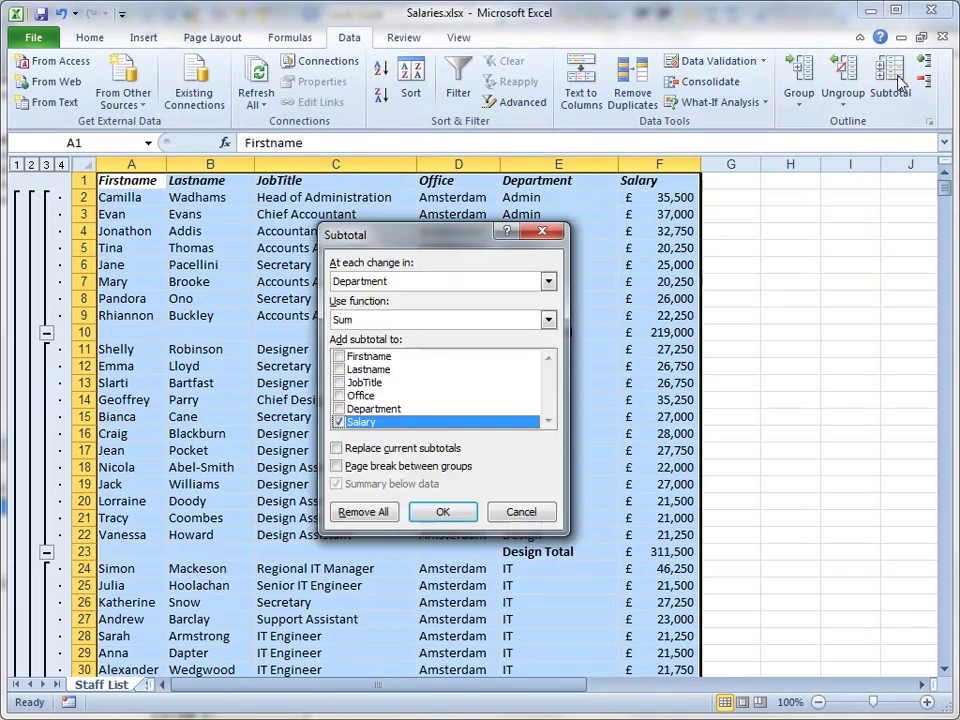
click(362, 512)
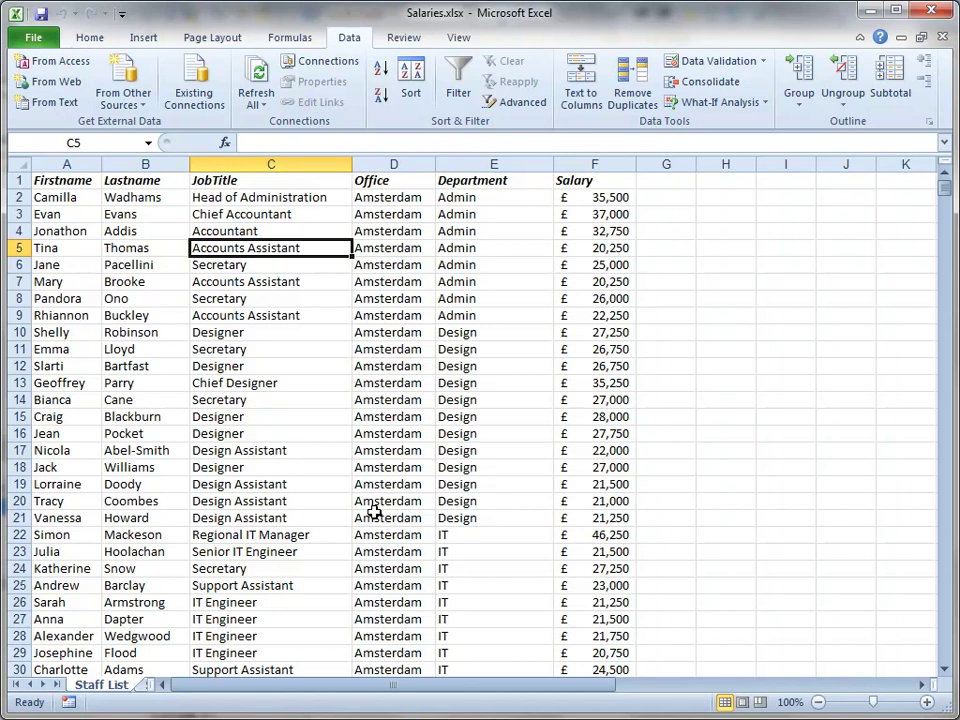
- Close the workbook without saving and reopen Salaries.xlsx in its original order
click(942, 38)
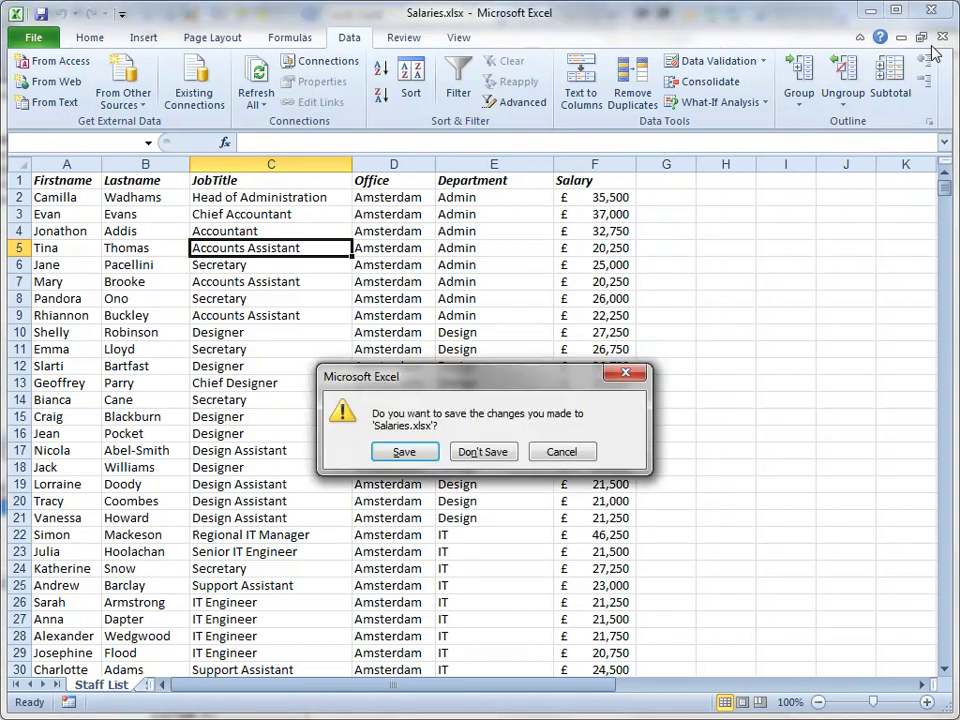
click(481, 452)
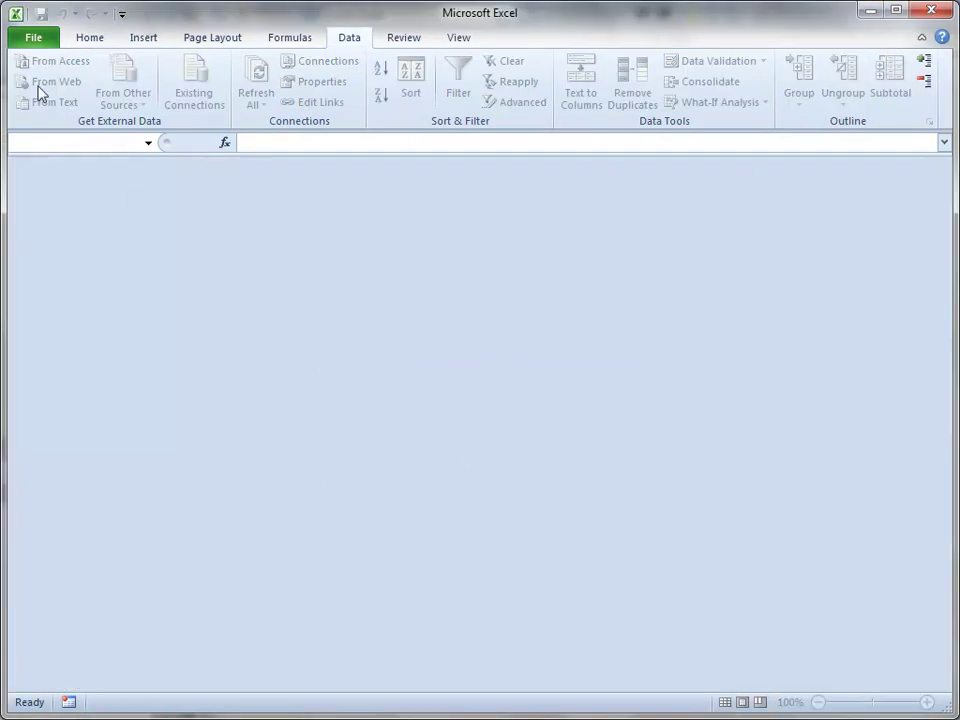
click(33, 40)
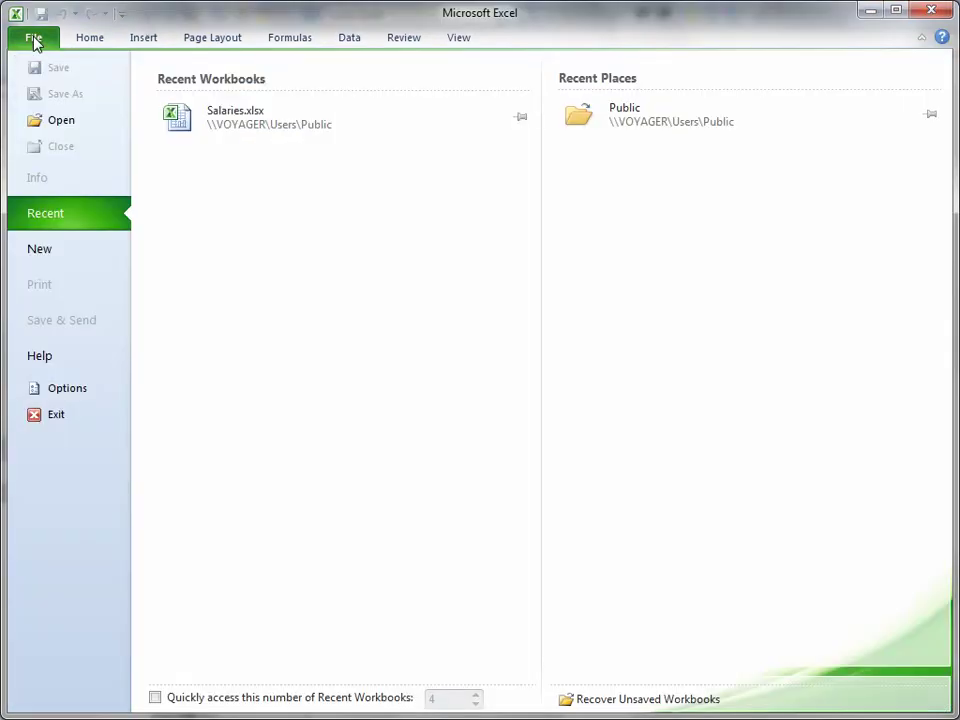
click(252, 122)
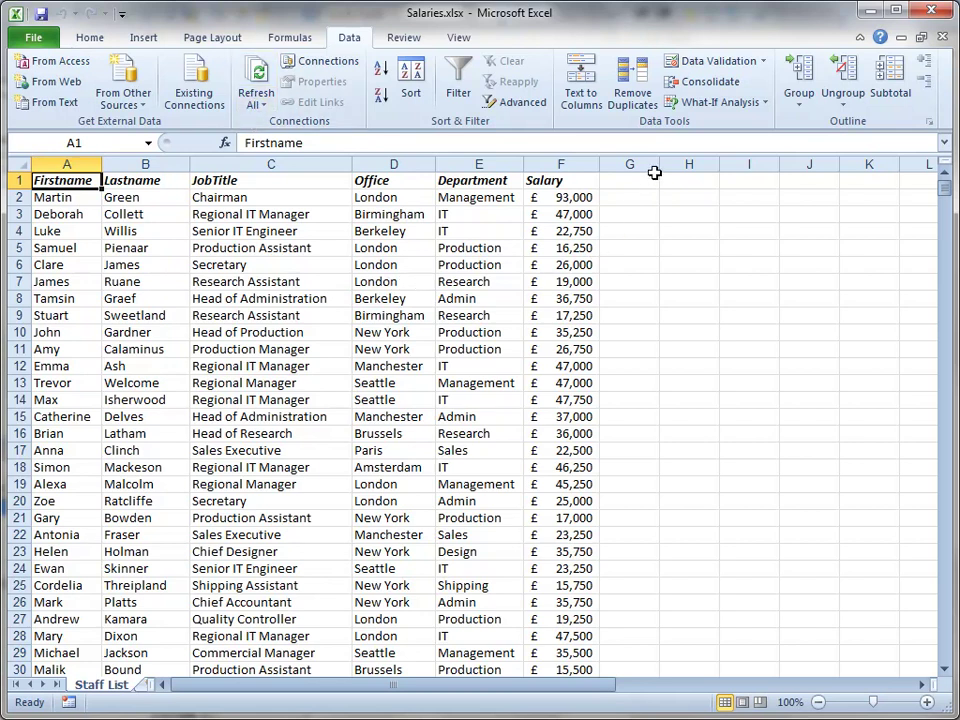
- Insert a column before Firstname, head it ID, and enter 1 in A2
click(90, 38)
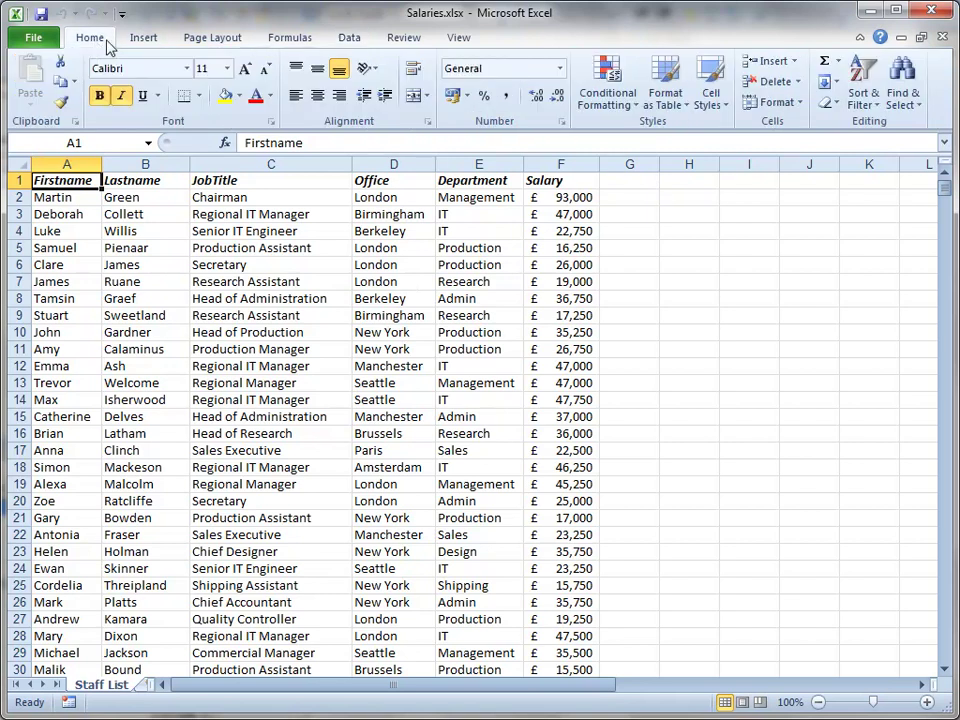
click(795, 61)
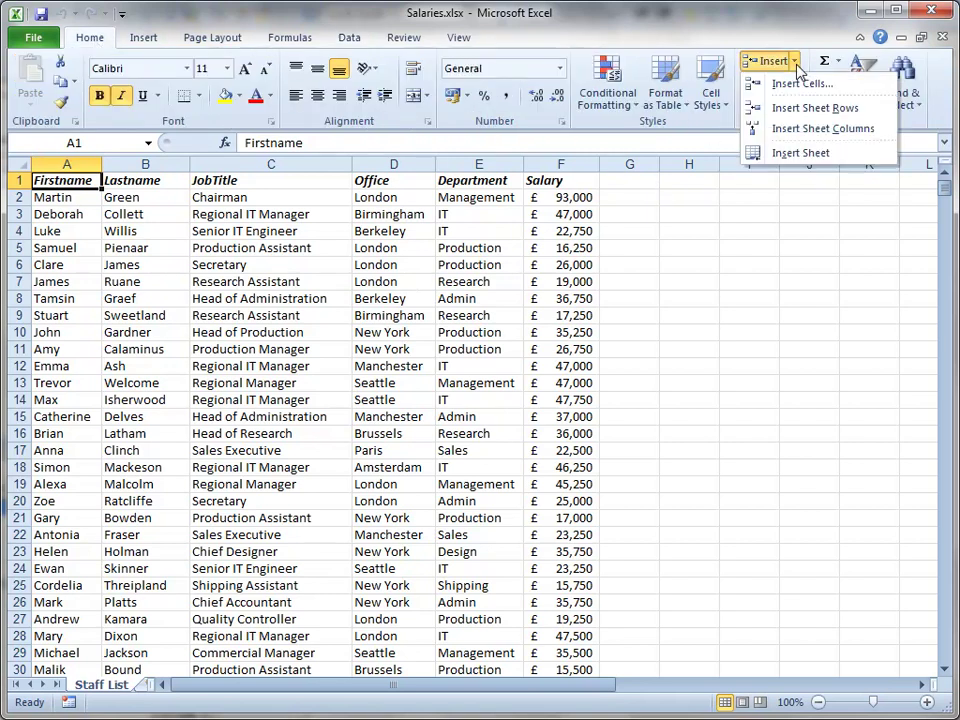
click(815, 130)
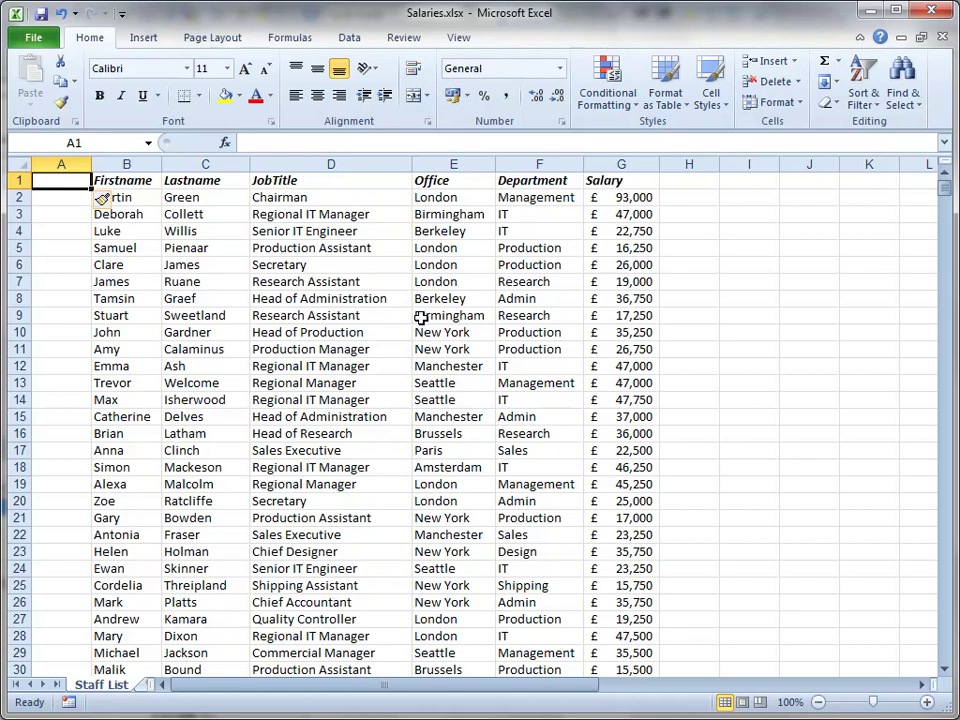
text(ID)
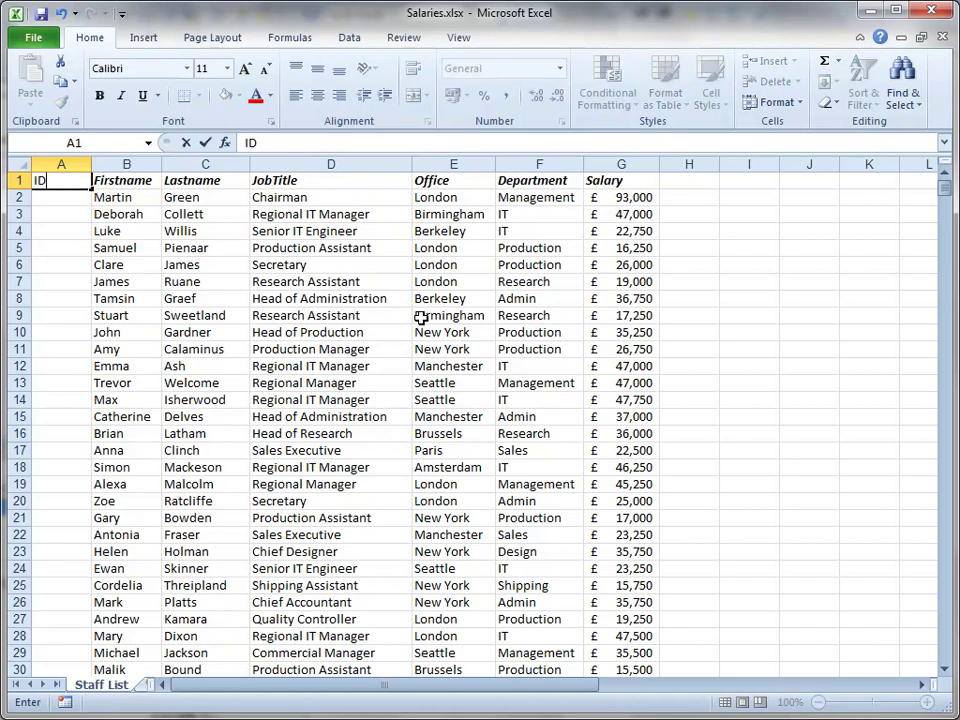
click(69, 201)
text(1)
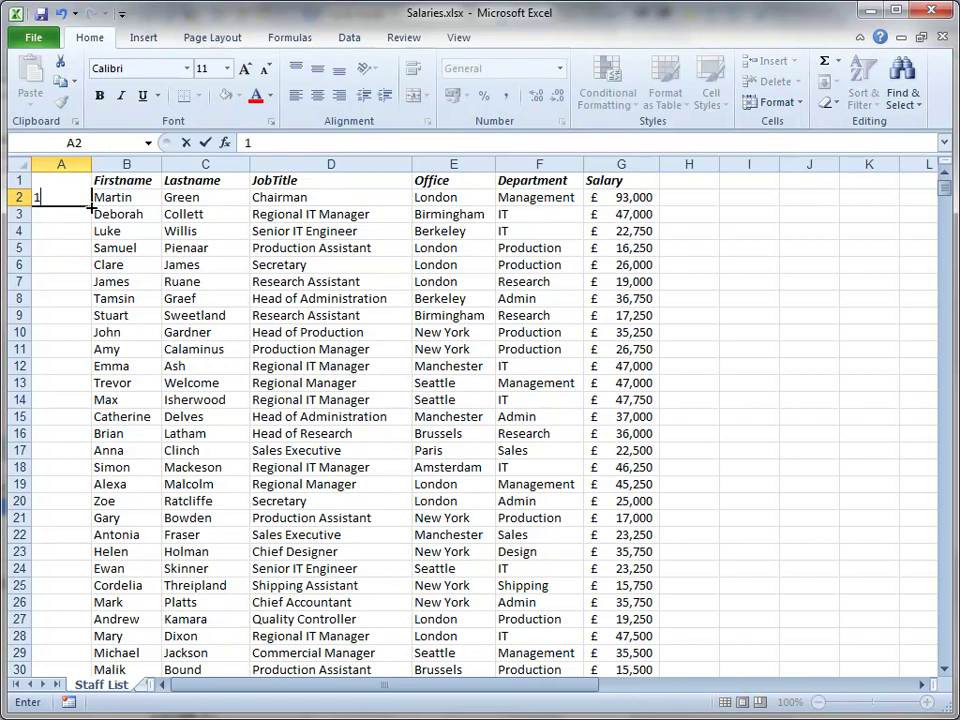
- Fill the ID column as a series from 1 to 1084 and check the last value
double_click(90, 206)
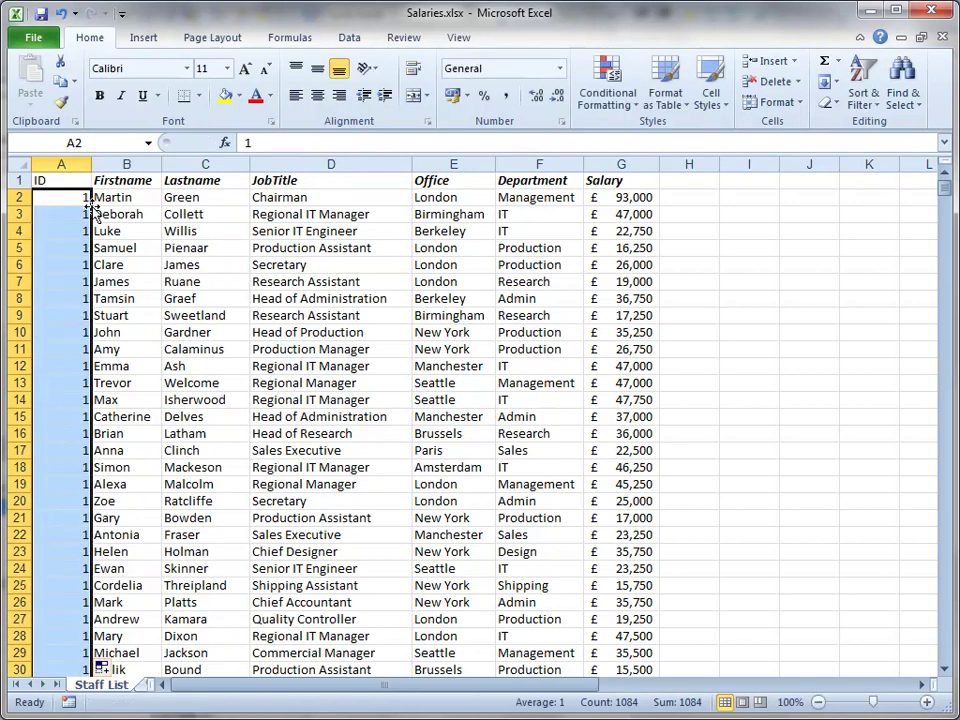
click(107, 672)
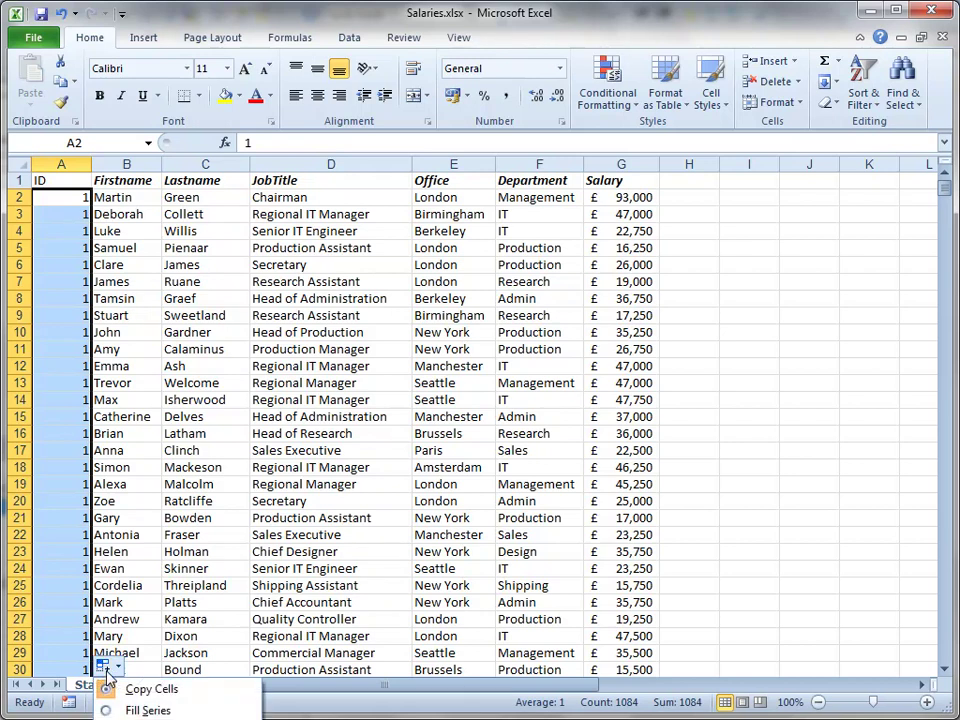
click(134, 711)
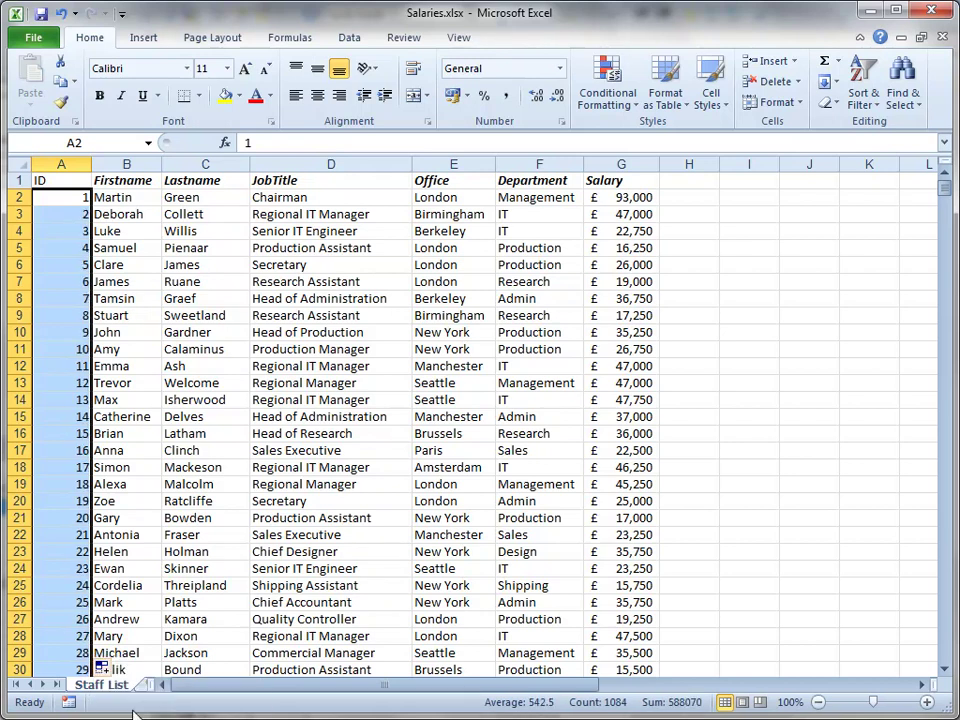
click(71, 198)
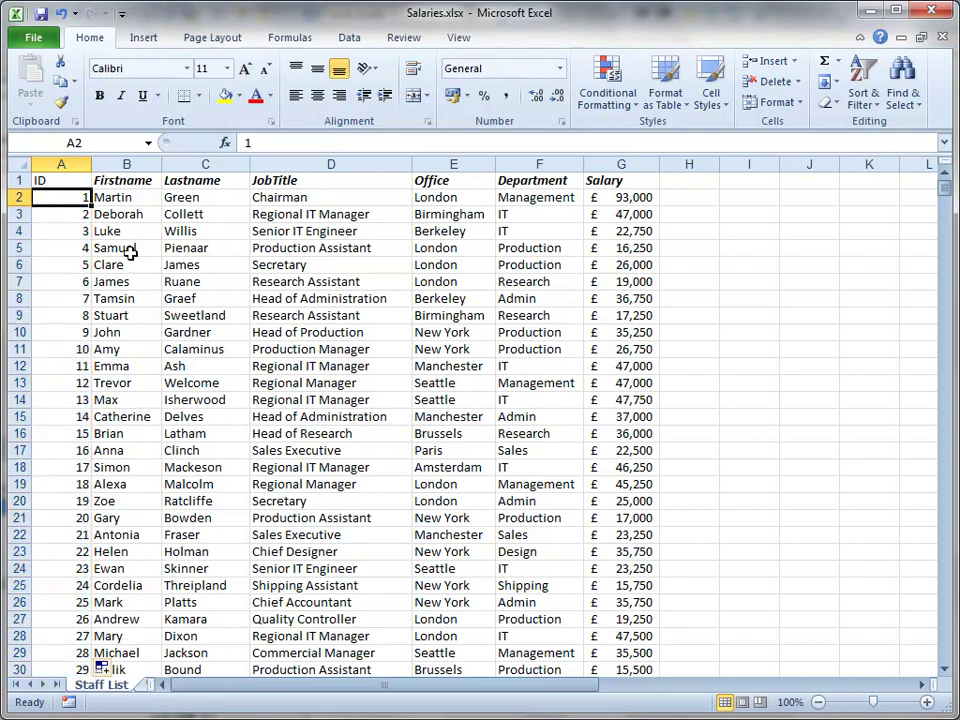
key(ctrl+Down)
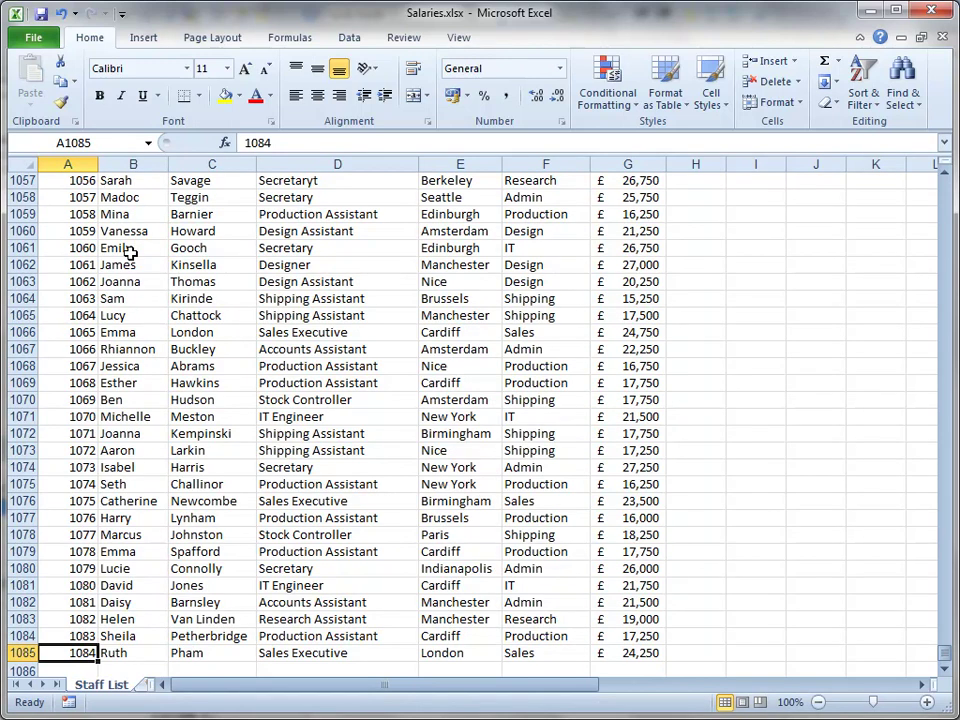
key(ctrl+Home)
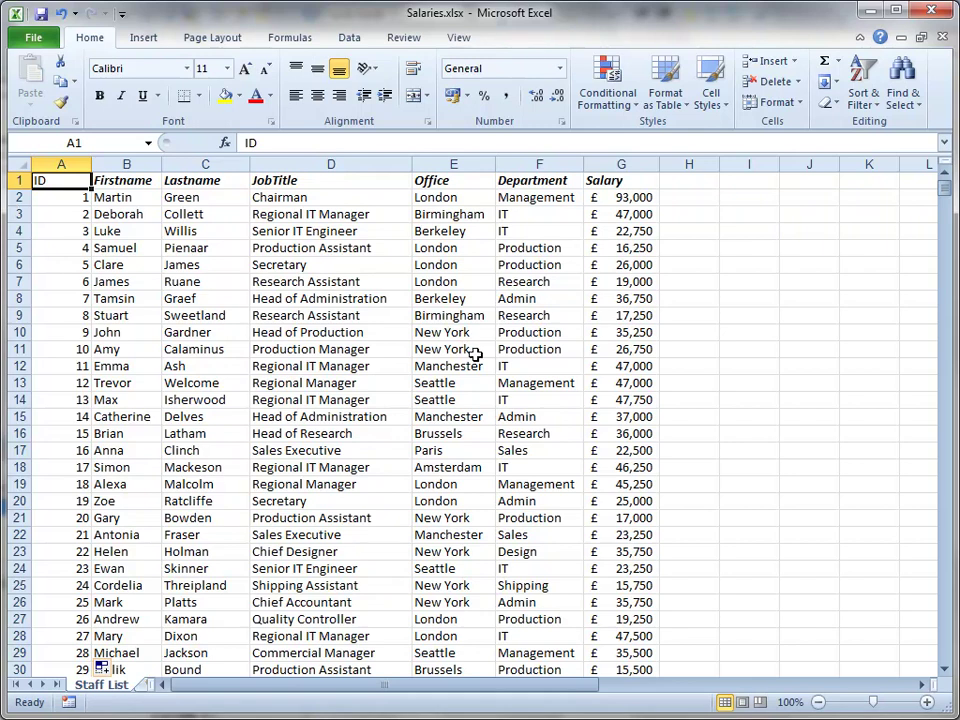
- Custom-sort the staff data by Office, then by Department, so Amsterdam Admin rows come first
click(467, 265)
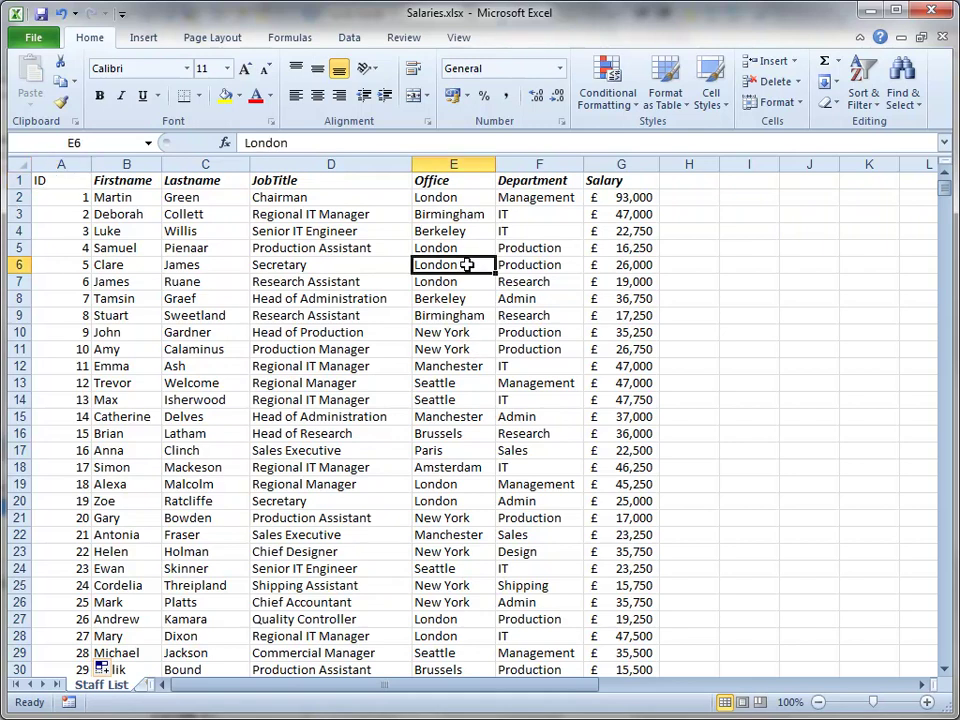
click(349, 37)
click(408, 72)
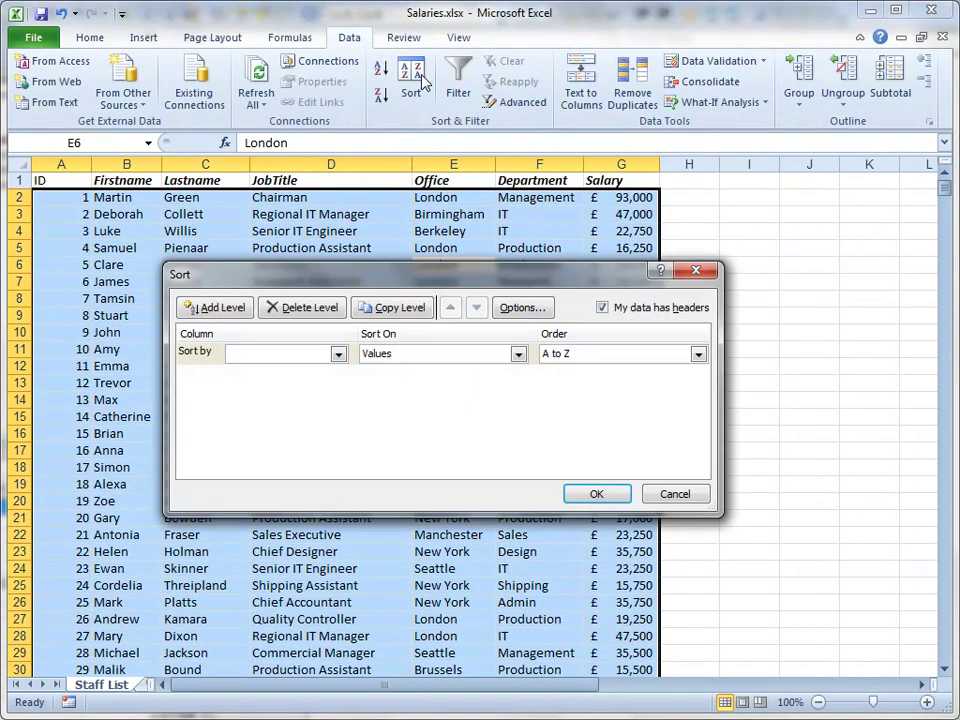
click(338, 354)
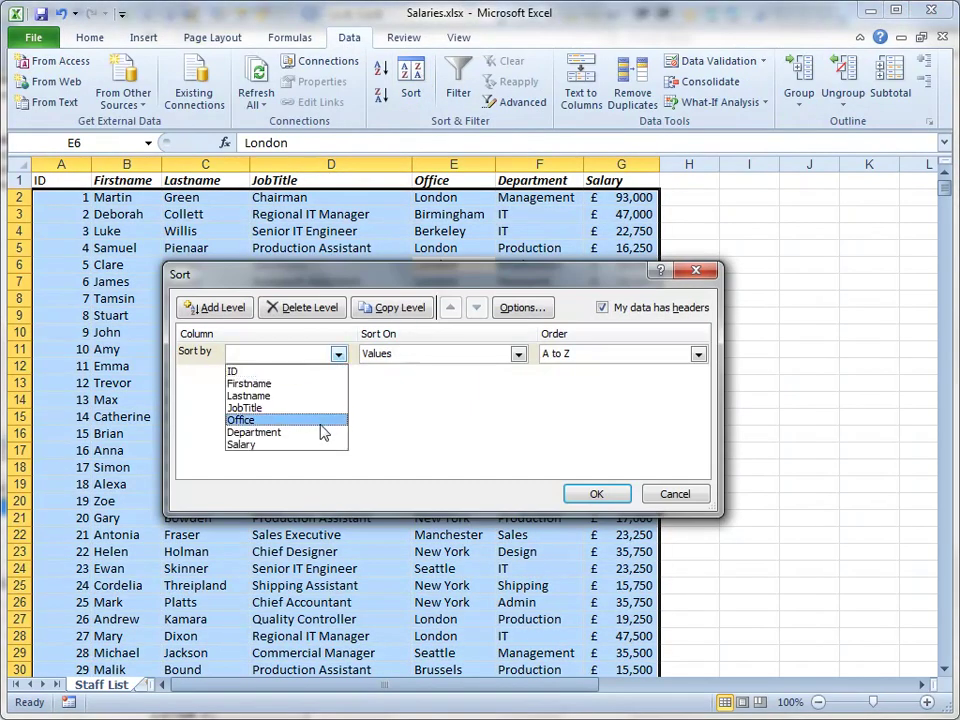
click(321, 421)
click(214, 307)
click(338, 376)
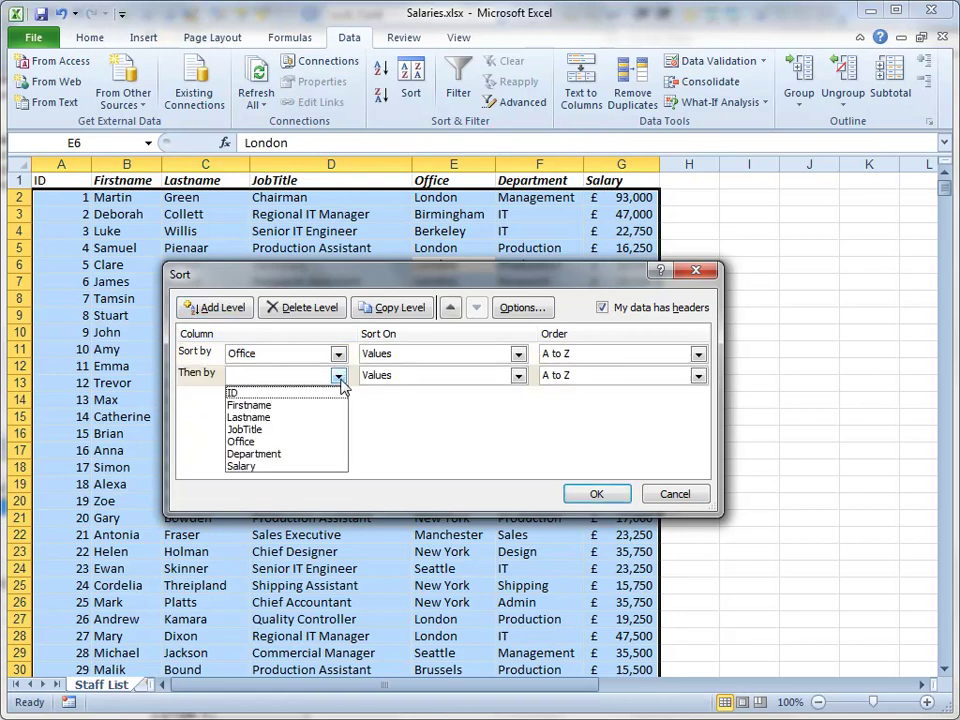
click(321, 454)
click(612, 495)
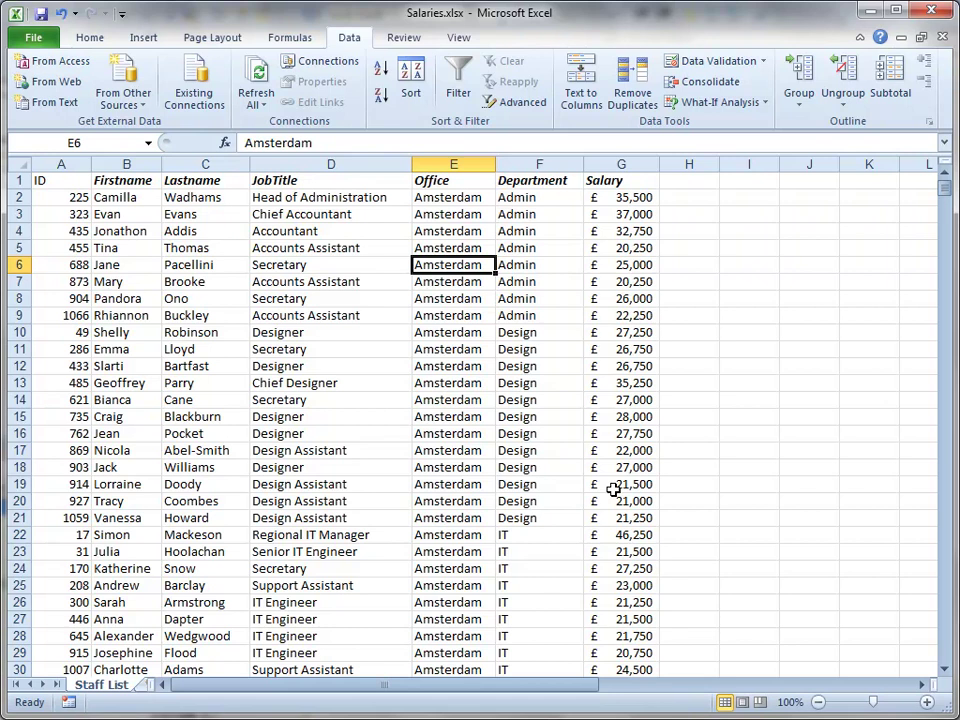
click(70, 299)
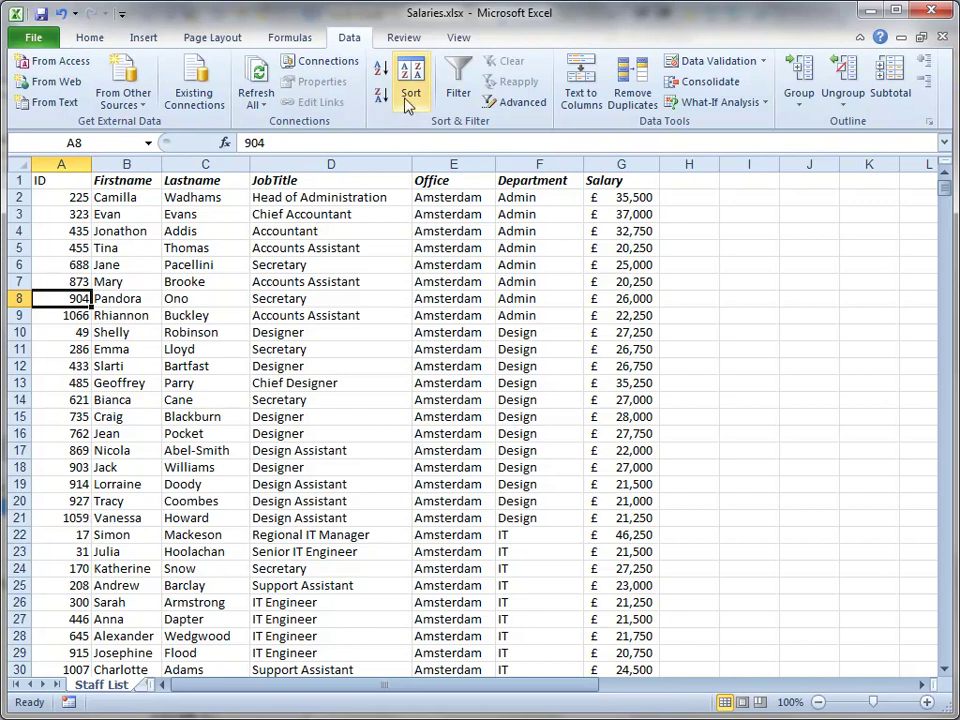
- Sort smallest to largest by ID to restore the original order, then select column A
click(382, 71)
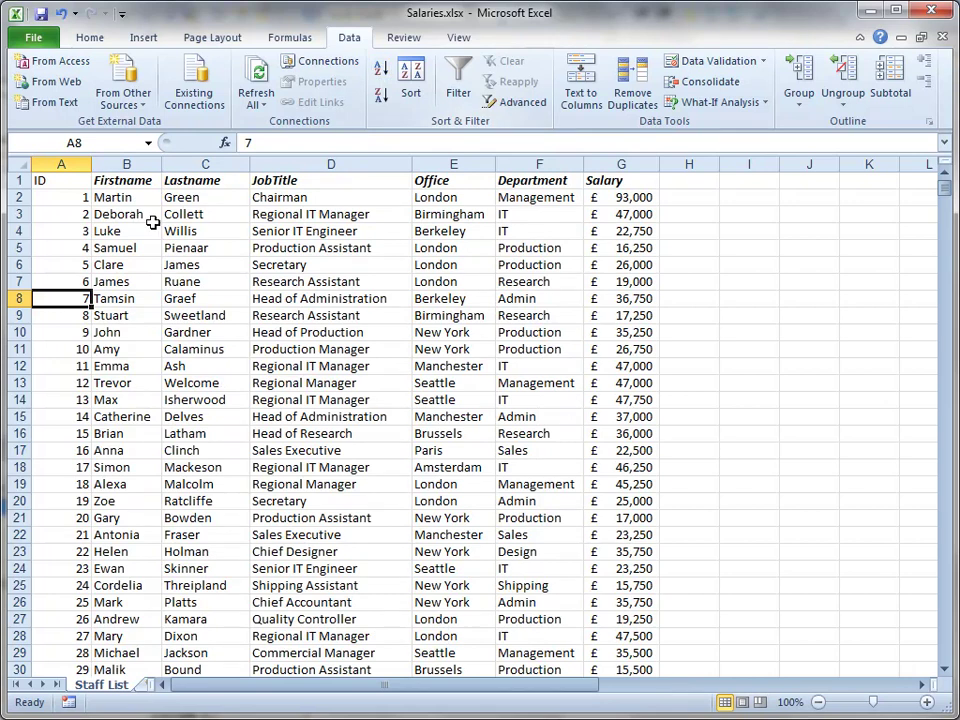
click(62, 164)
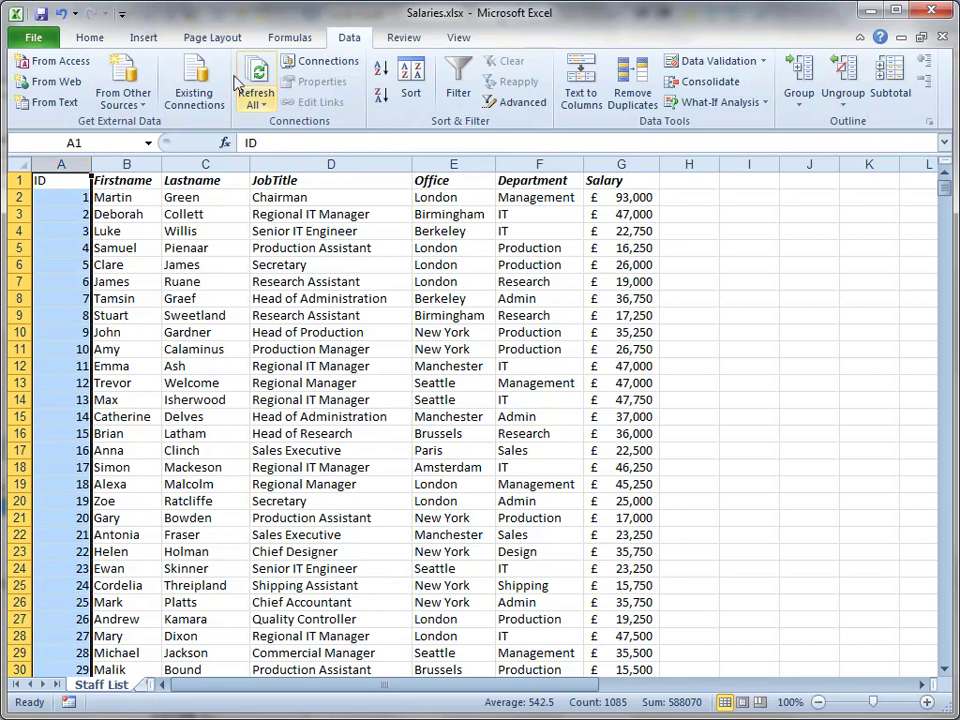
- Delete the temporary ID column so Firstname is back in column A
click(90, 37)
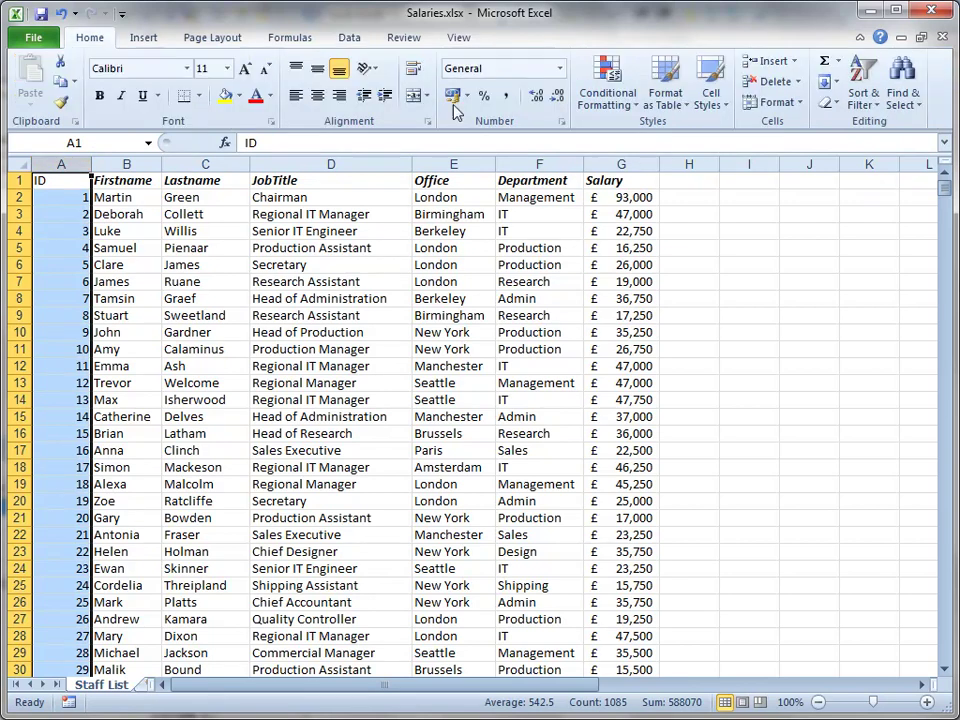
click(799, 84)
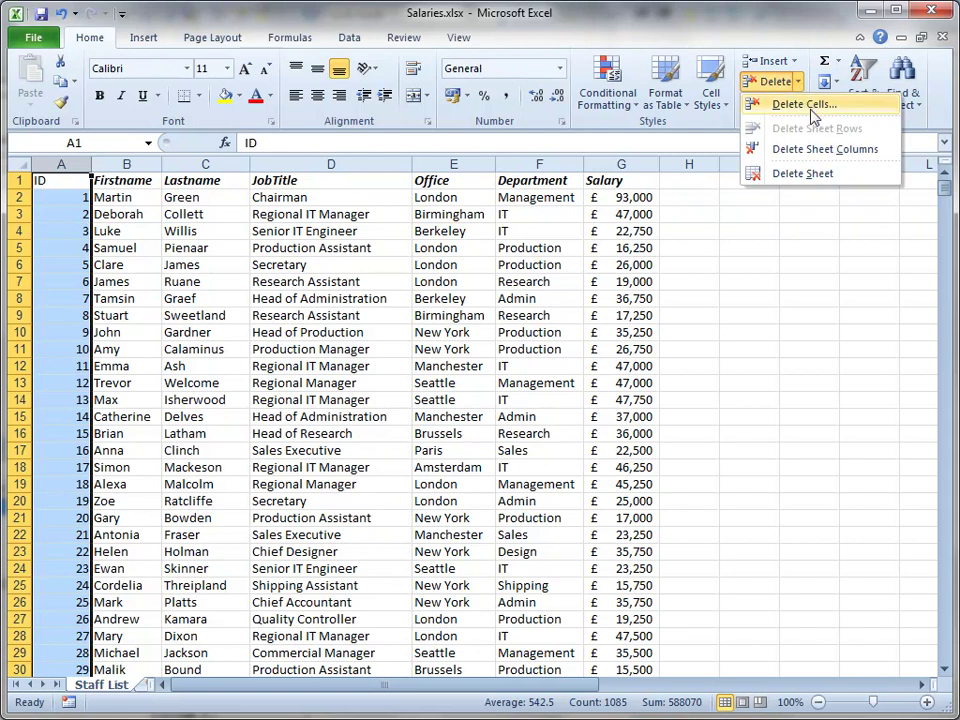
click(812, 105)
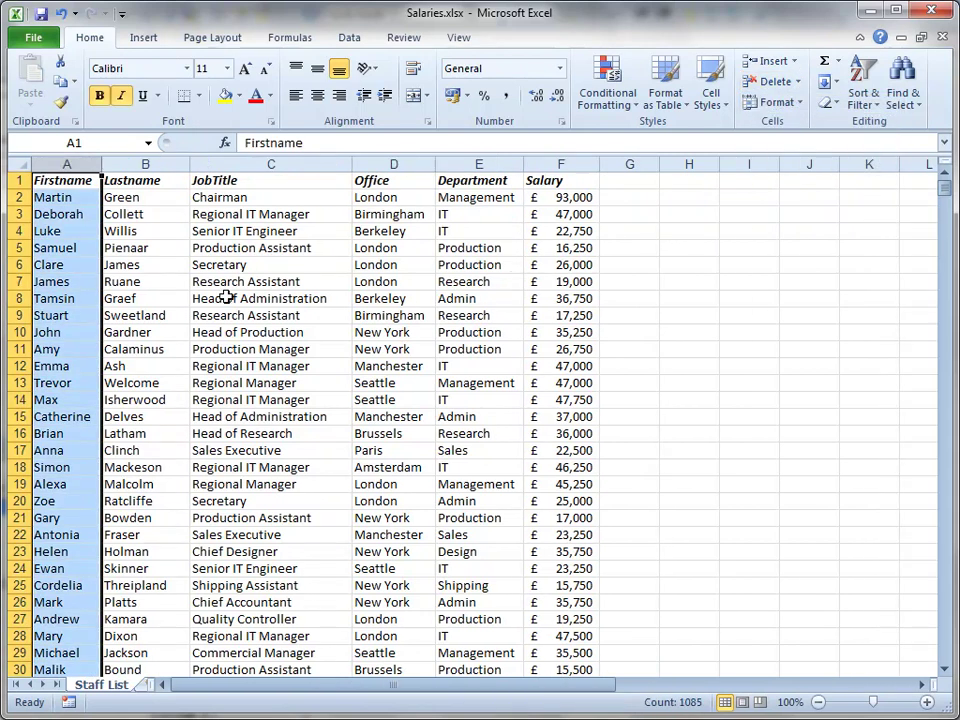
click(245, 298)
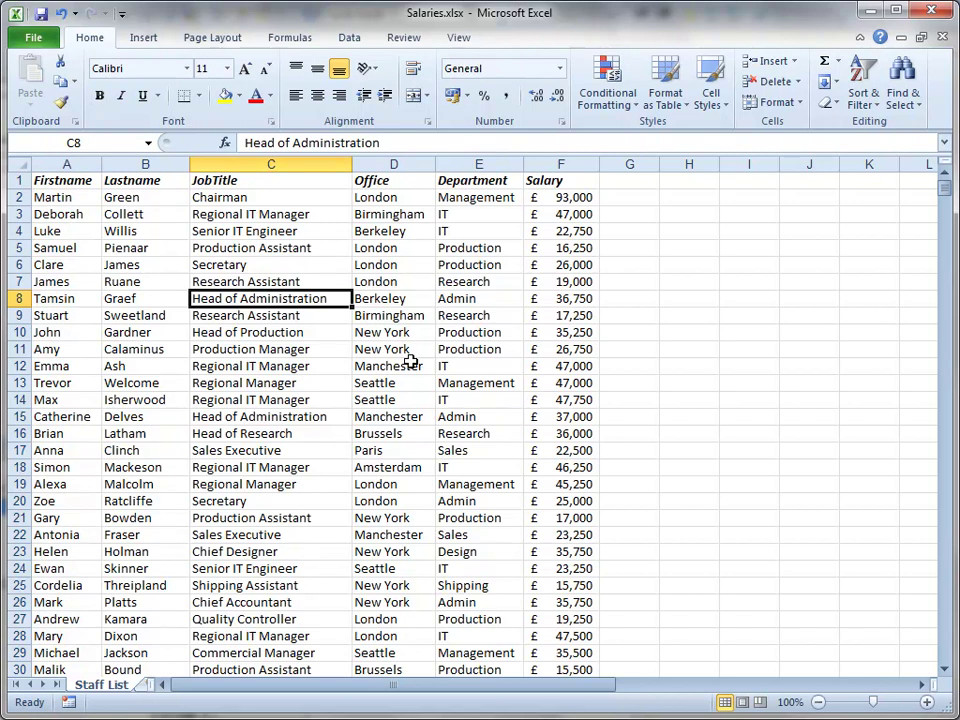
scroll(411, 362, right, 4)
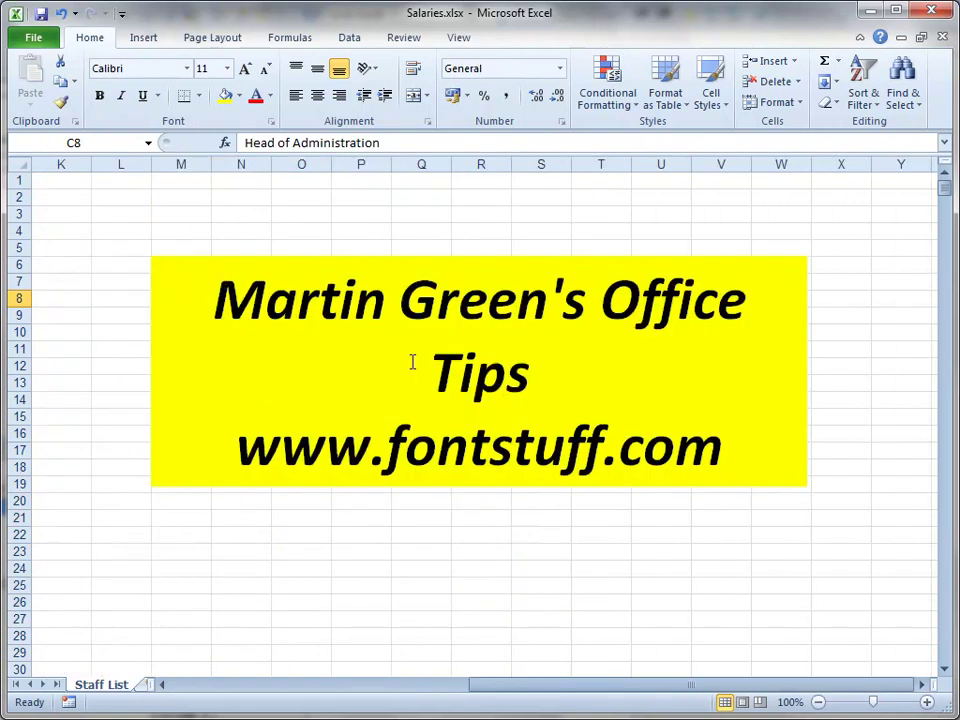